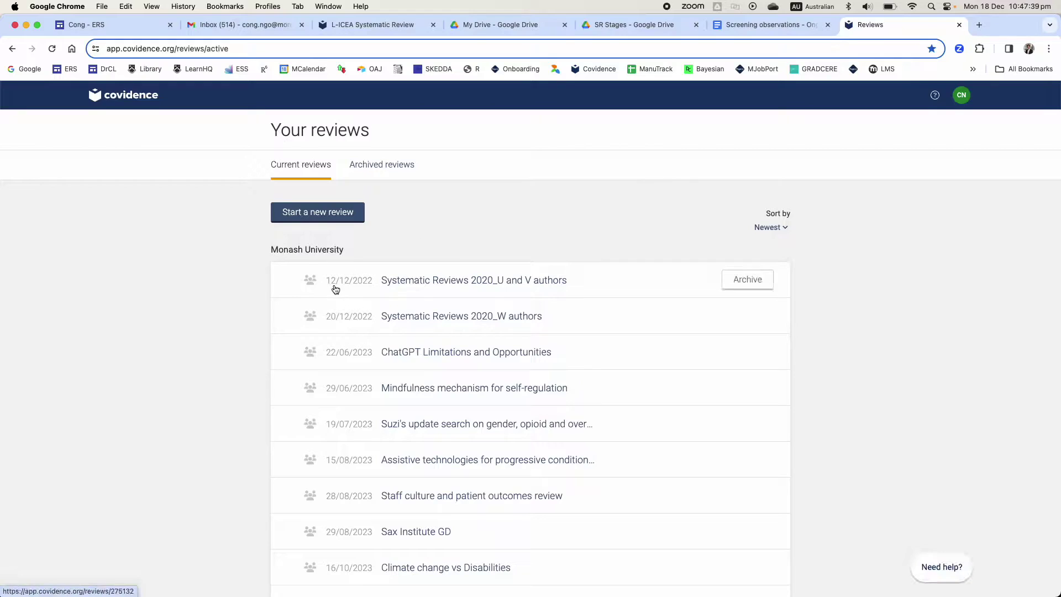
- Open the form for a new review and examine its review type, area of research and account options
{"action": "scroll", "coordinate": [421, 484], "scroll_direction": "up", "scroll_amount": 5}
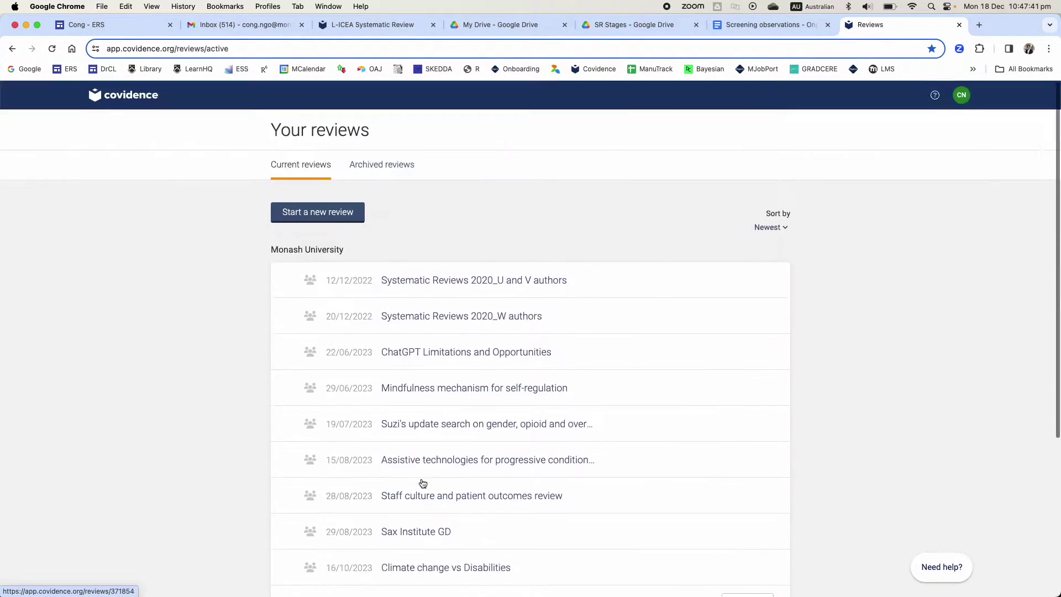
{"action": "scroll", "coordinate": [452, 238], "scroll_direction": "down", "scroll_amount": 5}
{"action": "scroll", "coordinate": [398, 325], "scroll_direction": "up", "scroll_amount": 5}
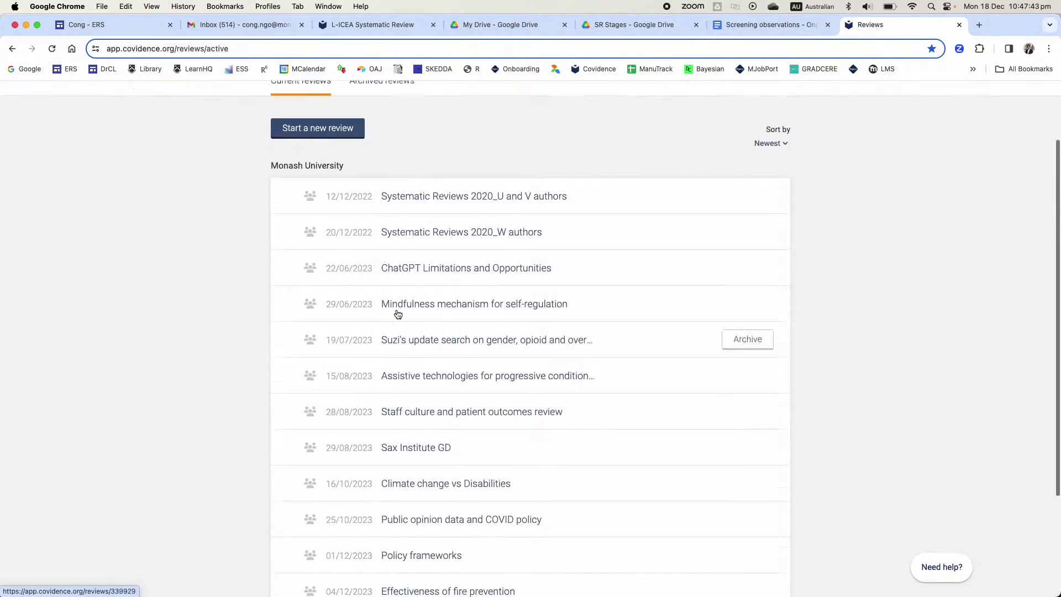
{"action": "left_click", "coordinate": [335, 218]}
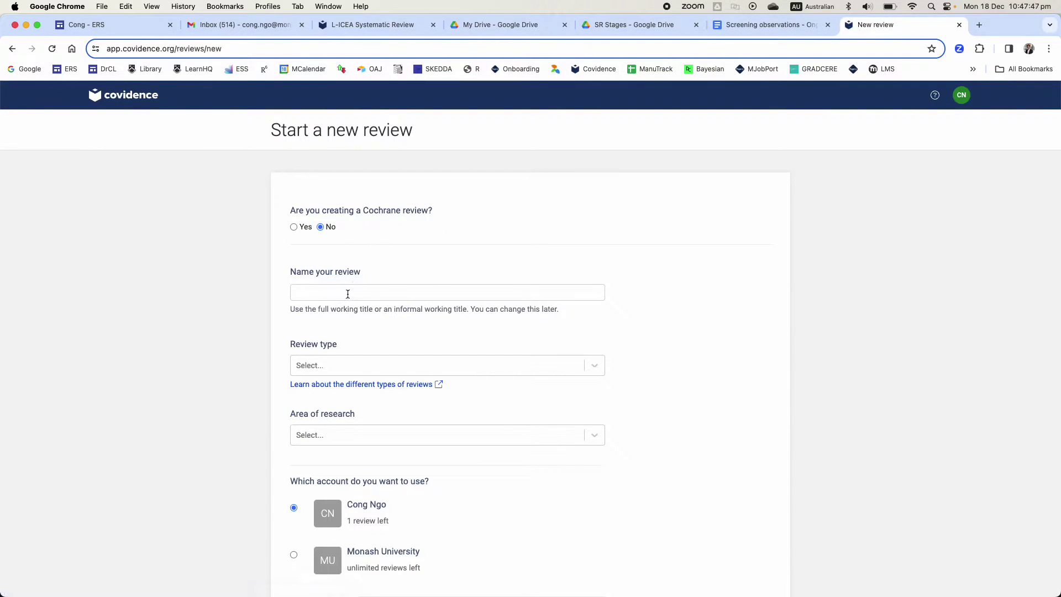
{"action": "left_click", "coordinate": [407, 370]}
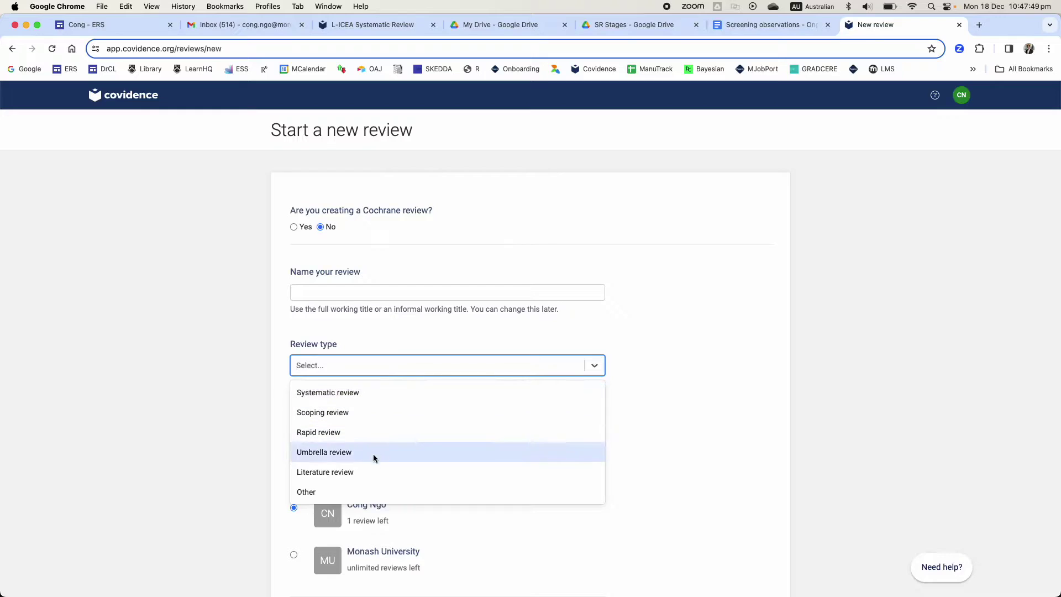
{"action": "left_click", "coordinate": [657, 496]}
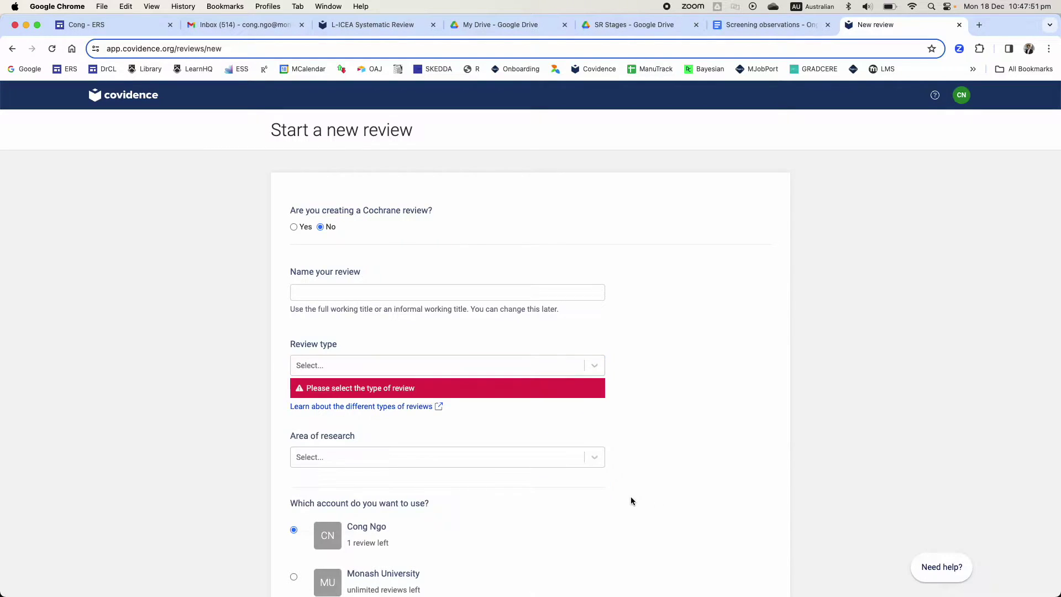
{"action": "left_click", "coordinate": [404, 452]}
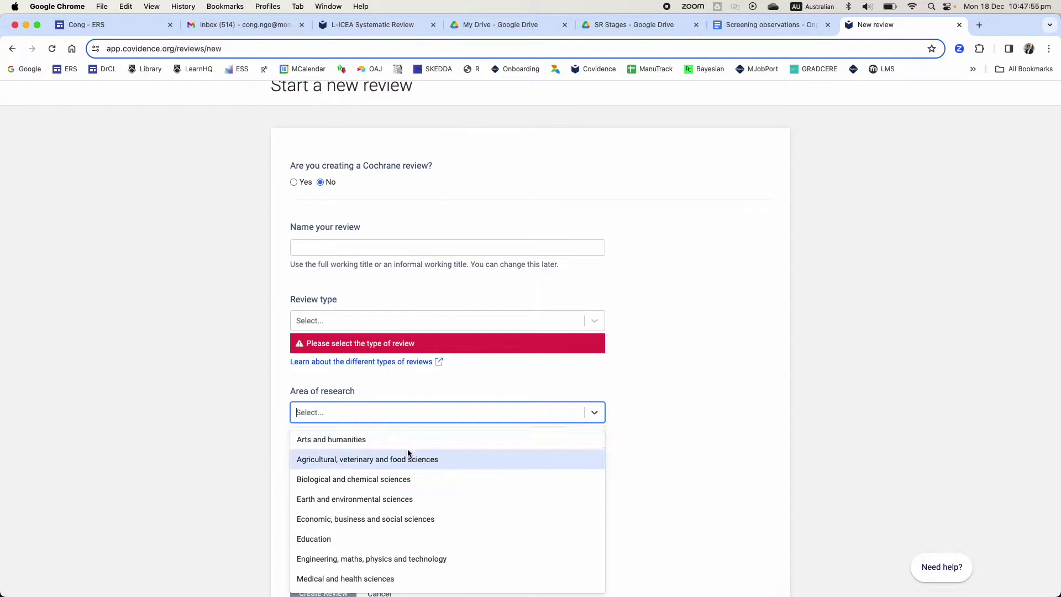
{"action": "scroll", "coordinate": [692, 443], "scroll_direction": "up", "scroll_amount": 1}
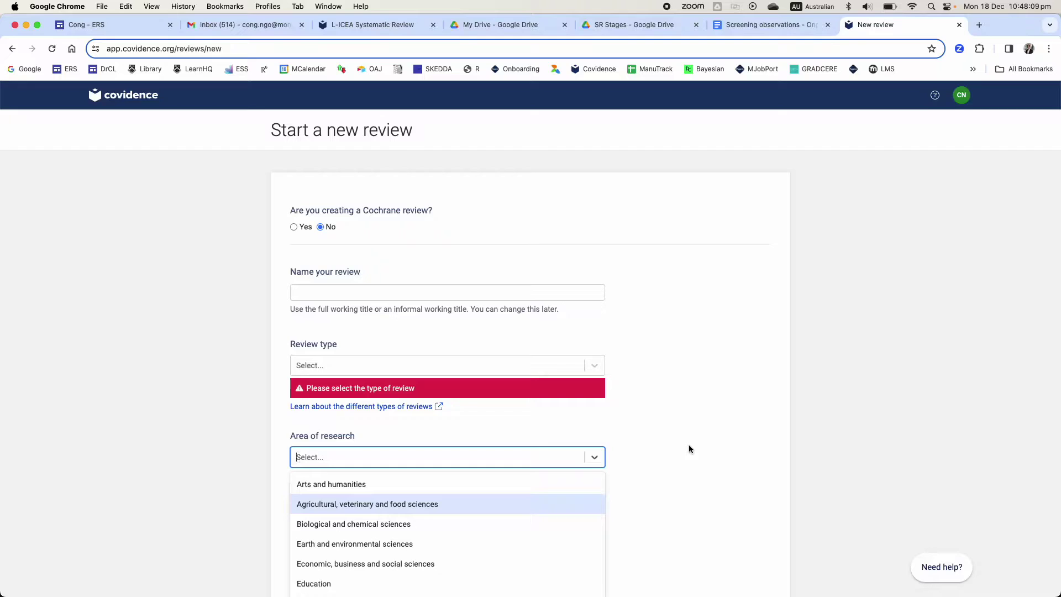
{"action": "left_click", "coordinate": [689, 445]}
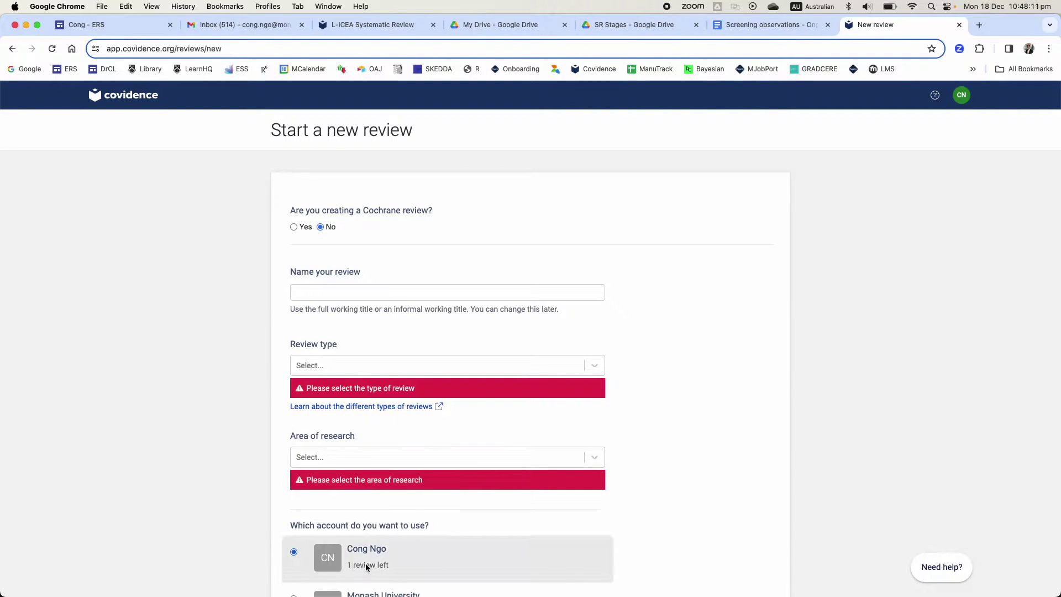
{"action": "scroll", "coordinate": [633, 432], "scroll_direction": "down", "scroll_amount": 1}
{"action": "scroll", "coordinate": [633, 433], "scroll_direction": "up", "scroll_amount": 1}
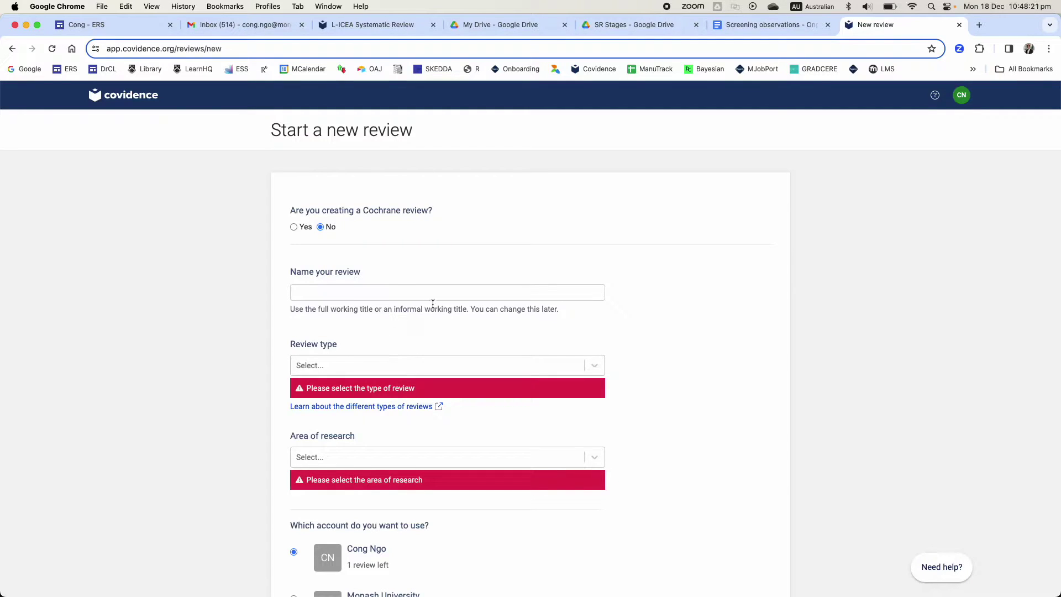
- Leave the new review form and open the L-ICEA Systematic Review from the list of current reviews
{"action": "left_click", "coordinate": [117, 96]}
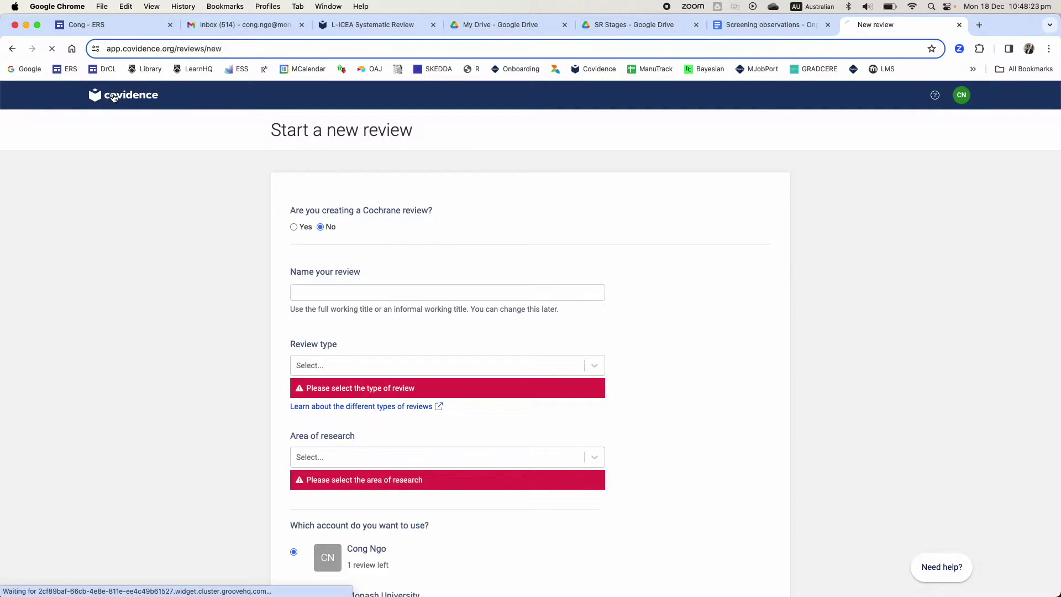
{"action": "scroll", "coordinate": [429, 476], "scroll_direction": "down", "scroll_amount": 4}
{"action": "left_click", "coordinate": [436, 484]}
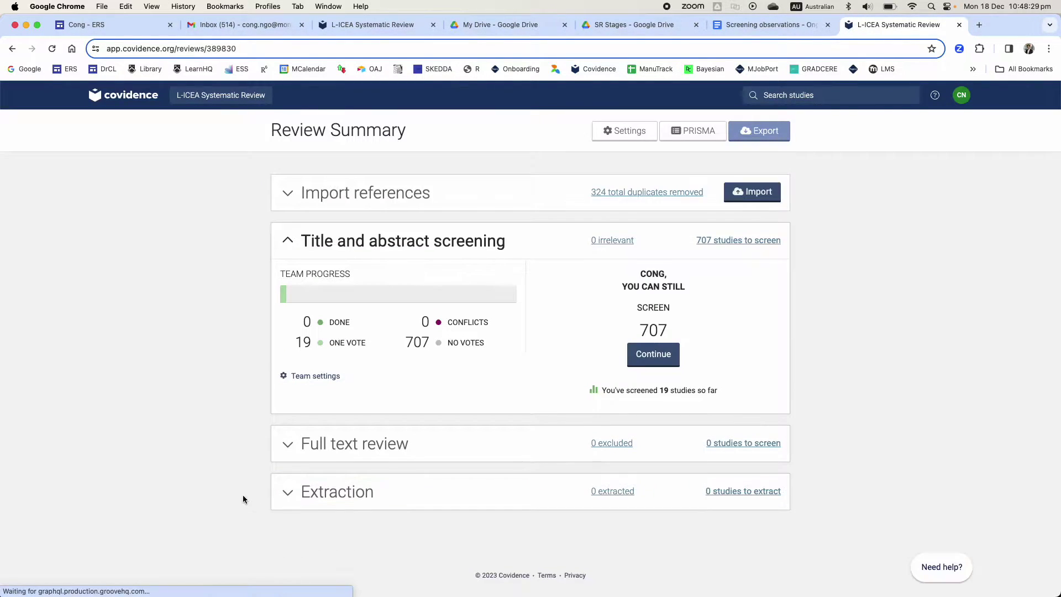
- Expand the imported references, view the import history details, and return to the review summary
{"action": "left_click", "coordinate": [404, 191]}
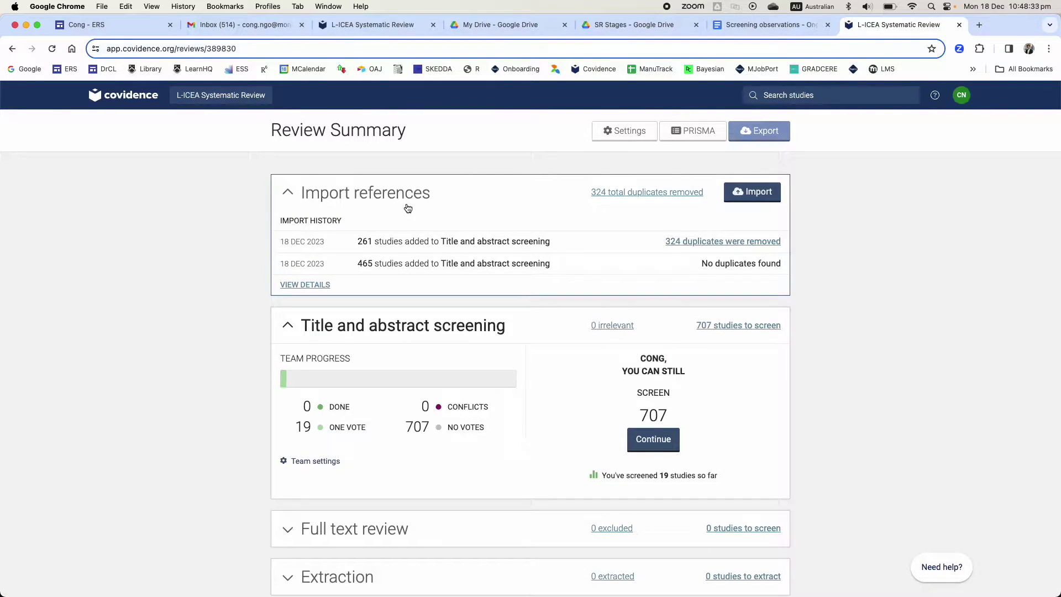
{"action": "left_click", "coordinate": [309, 285]}
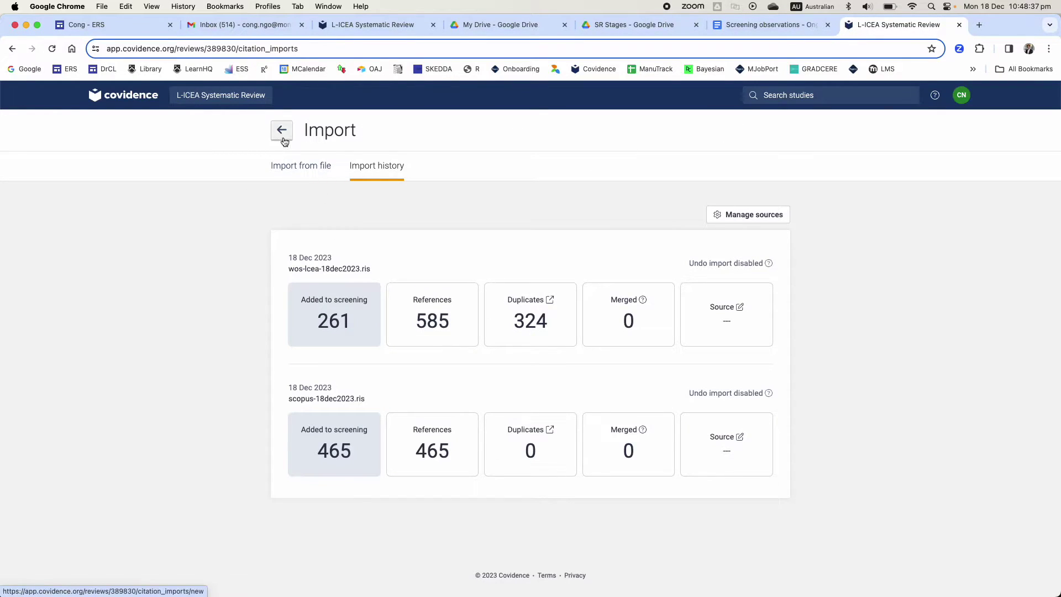
{"action": "left_click", "coordinate": [283, 139]}
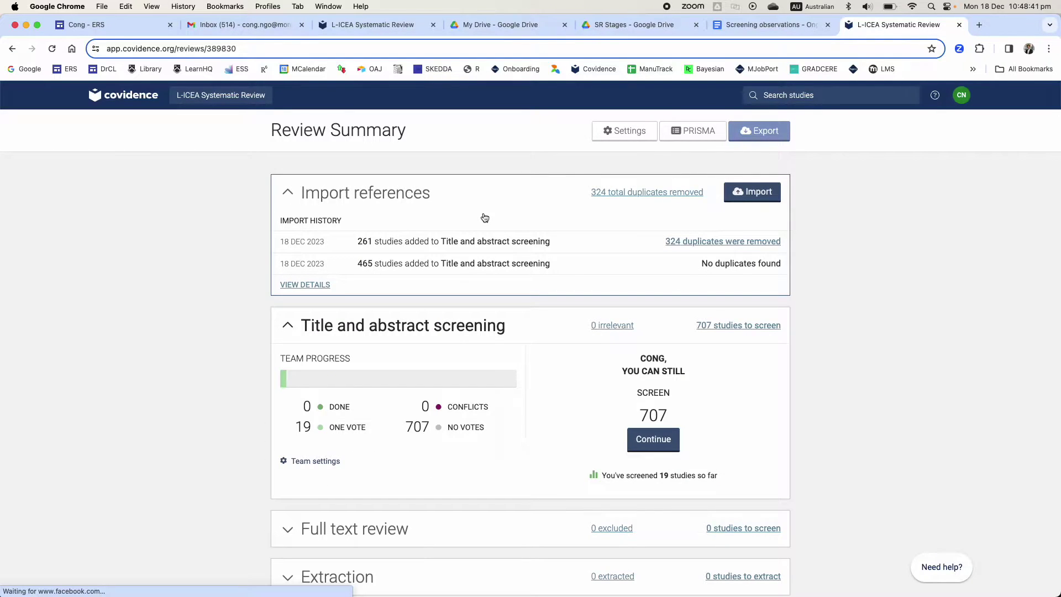
- Examine the reference import form's destination, source and file options, check the import history, and return to the review summary
{"action": "left_click", "coordinate": [749, 200]}
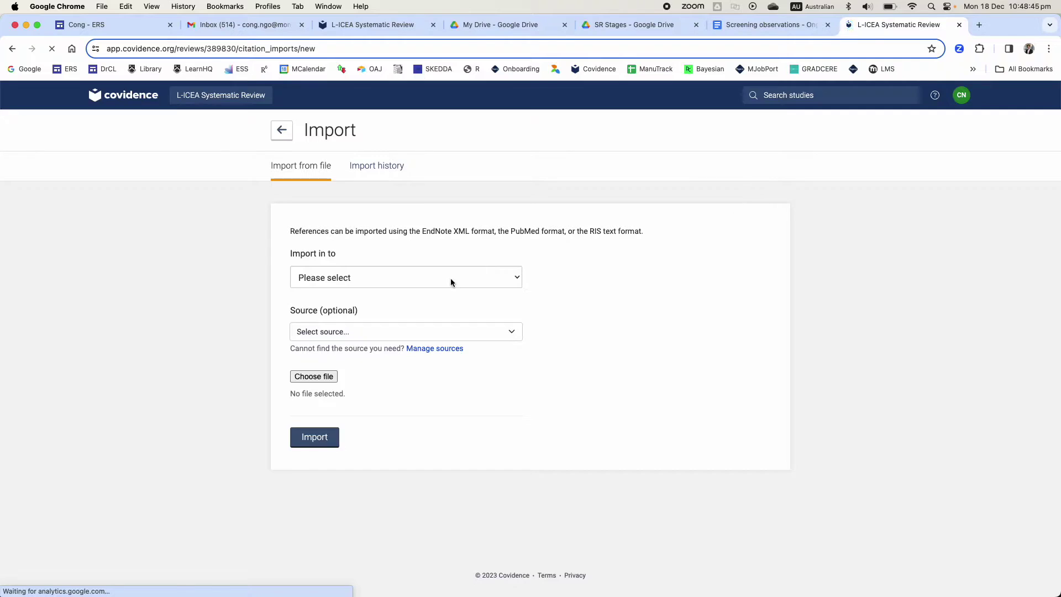
{"action": "left_click", "coordinate": [450, 278]}
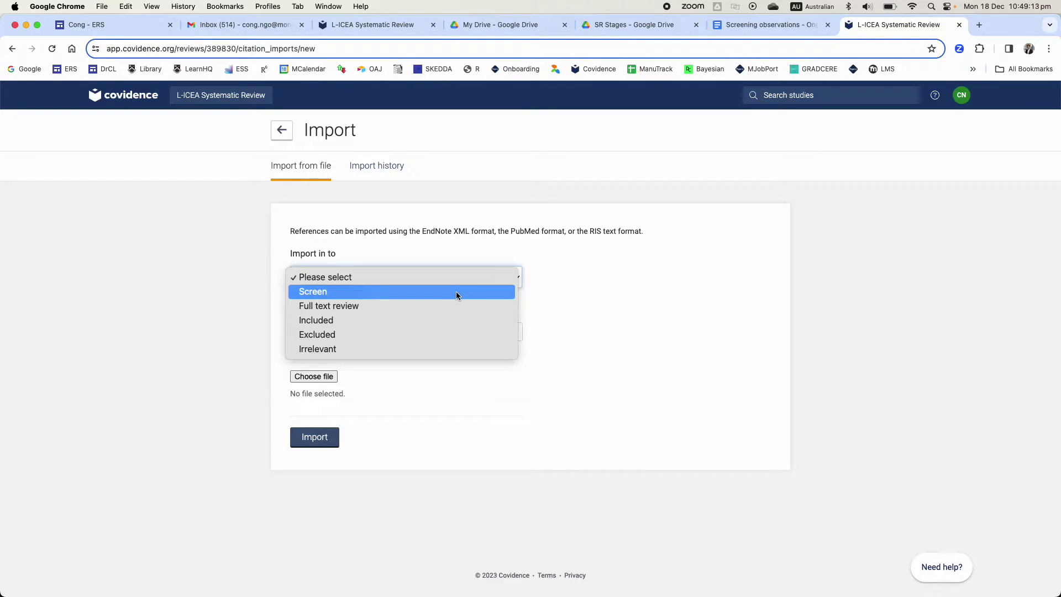
{"action": "left_click", "coordinate": [636, 297]}
{"action": "left_click", "coordinate": [369, 331]}
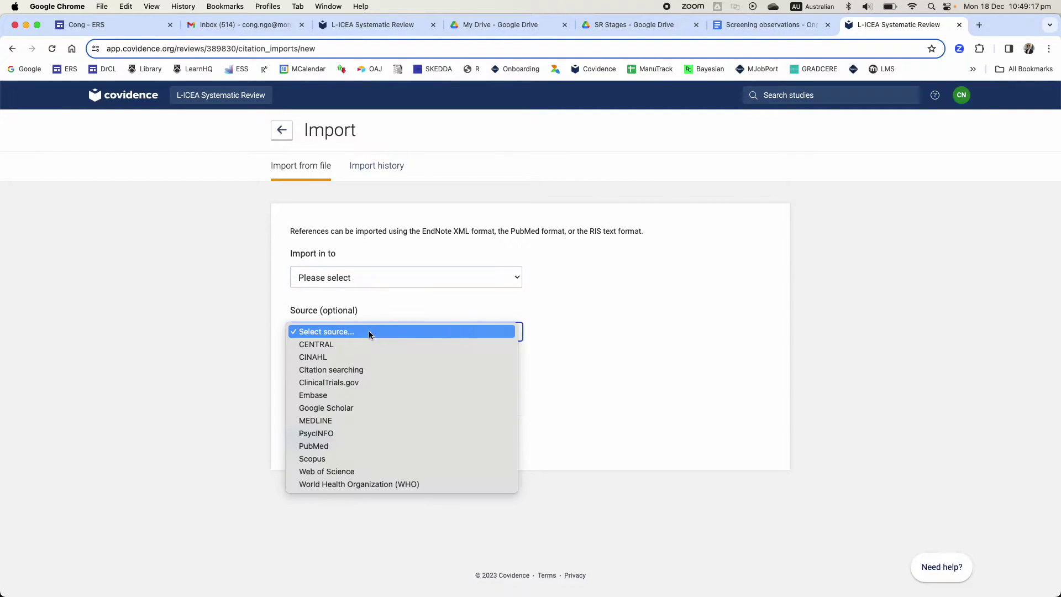
{"action": "left_click", "coordinate": [343, 314]}
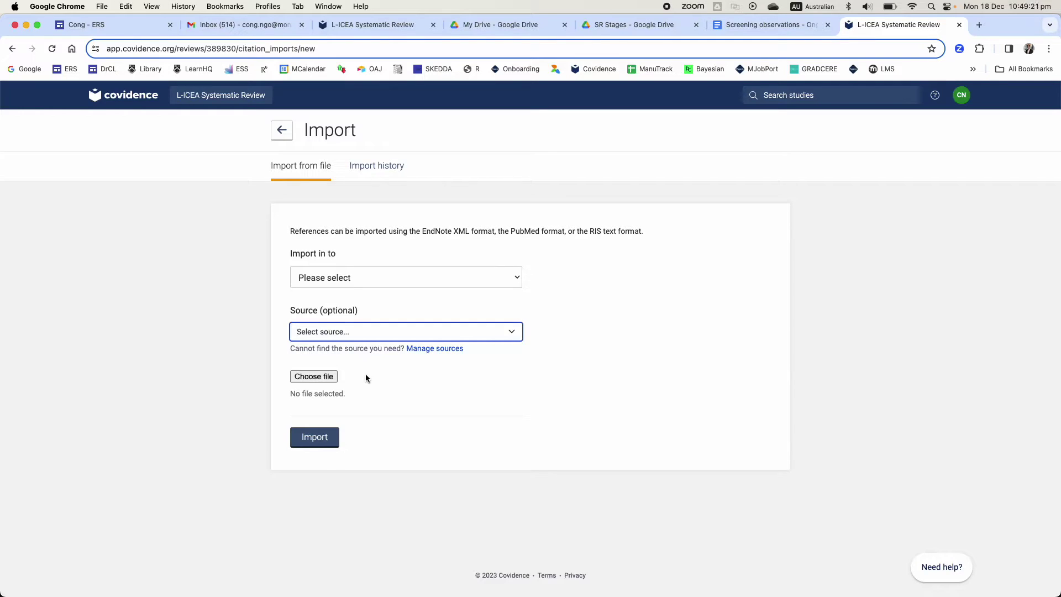
{"action": "left_click", "coordinate": [329, 376]}
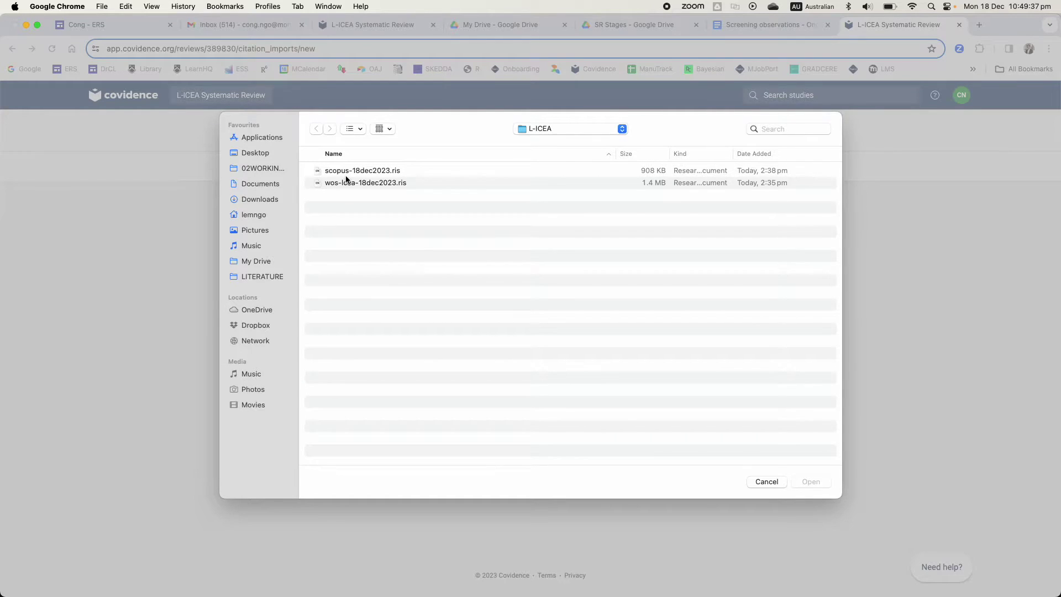
{"action": "left_click", "coordinate": [765, 482]}
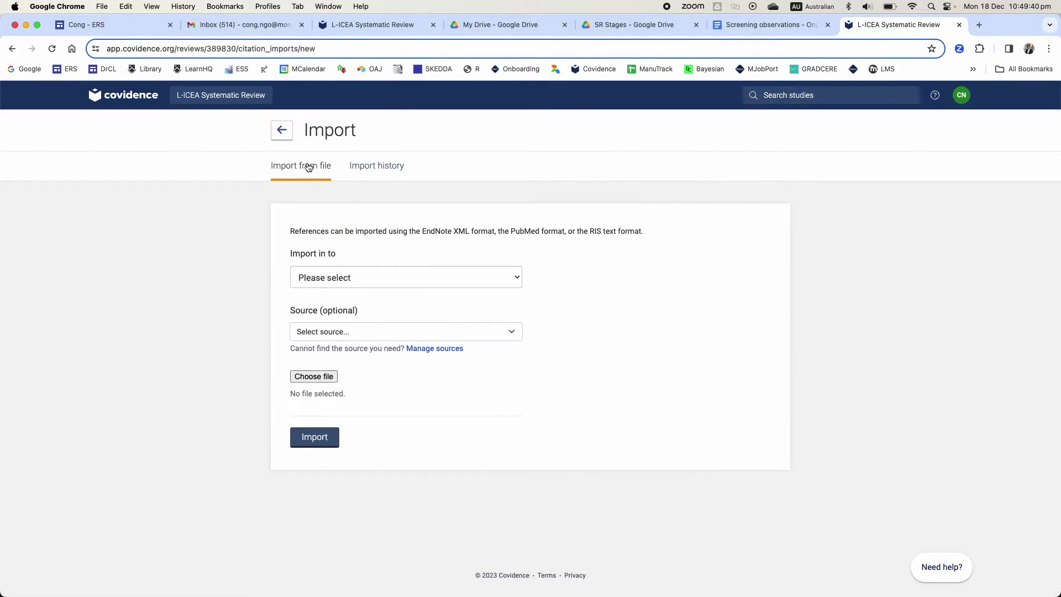
{"action": "left_click", "coordinate": [370, 178]}
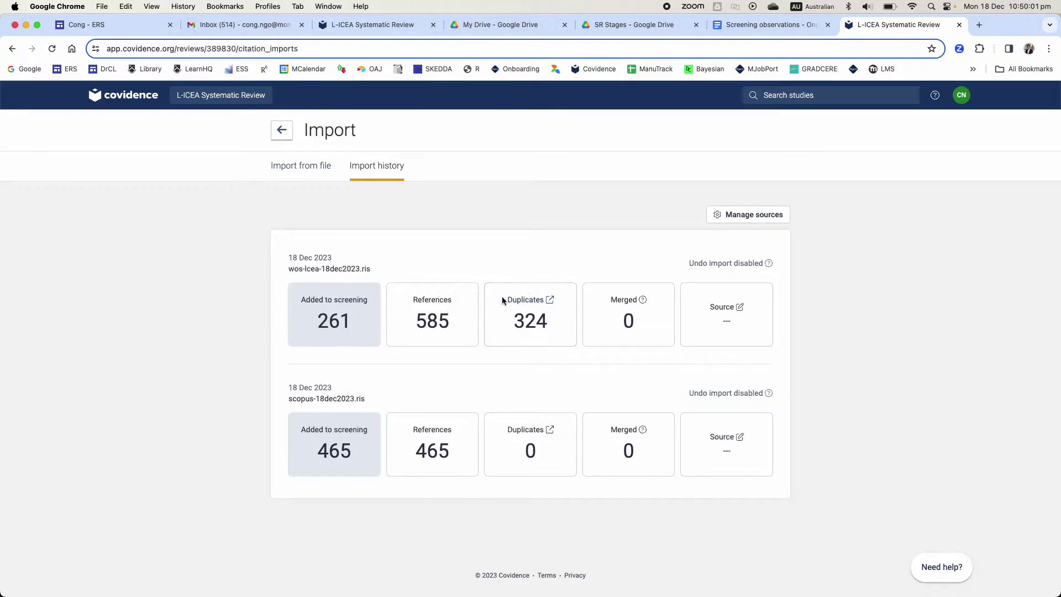
{"action": "left_click", "coordinate": [282, 133]}
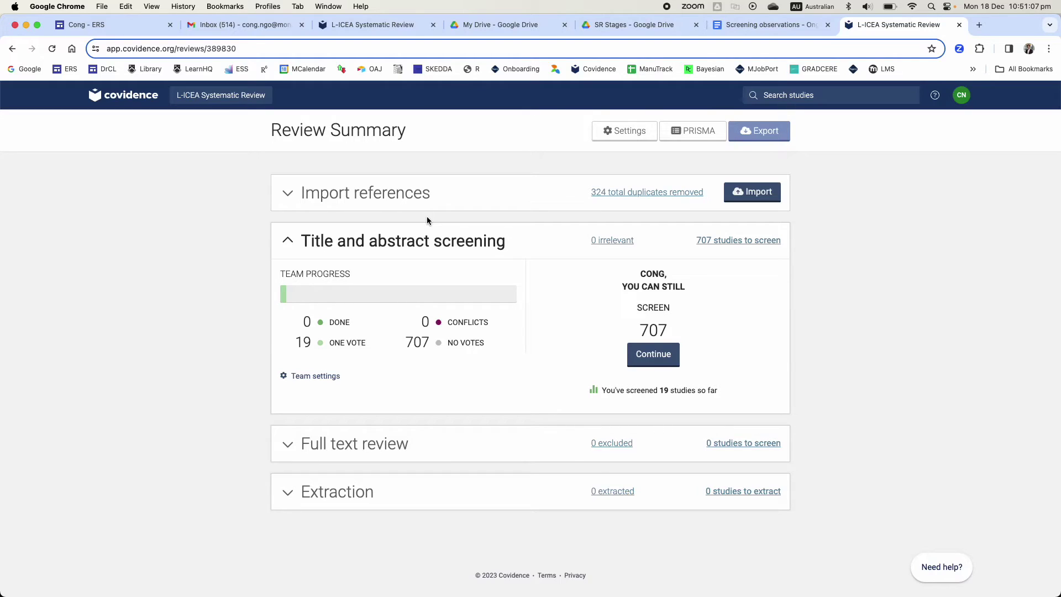
- Continue to title and abstract screening and hide the keyword highlights in the references
{"action": "left_click", "coordinate": [658, 359]}
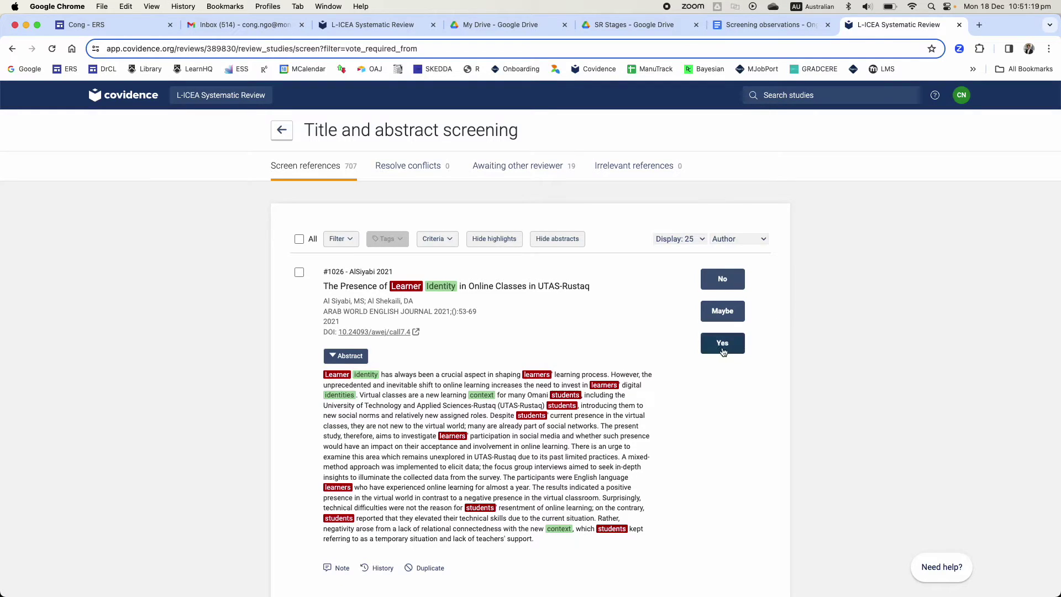
{"action": "left_click", "coordinate": [497, 241]}
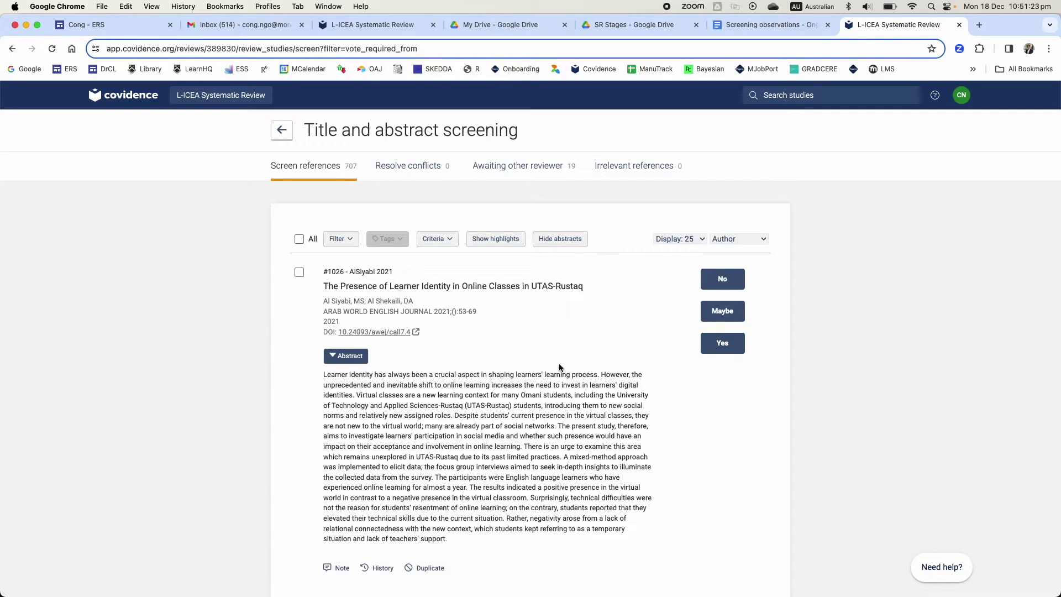
- Vote Yes on the study "The Presence of Learner Identity in Online Classes in UTAS-Rustaq" and undo the vote
{"action": "left_click_drag", "start_coordinate": [322, 285], "coordinate": [570, 287]}
{"action": "left_click", "coordinate": [579, 313]}
{"action": "left_click", "coordinate": [726, 348]}
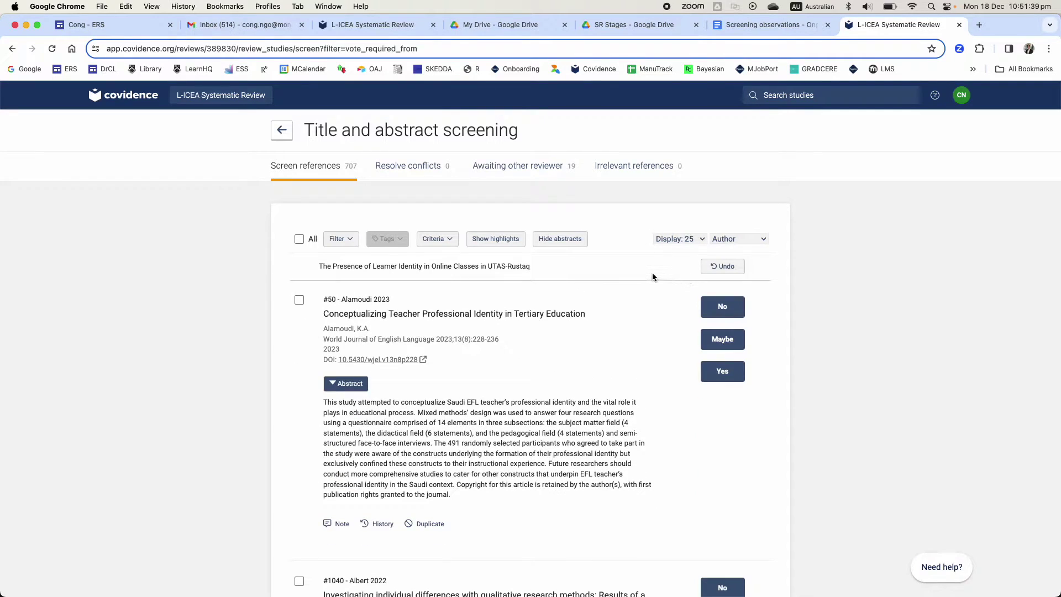
{"action": "left_click", "coordinate": [713, 269]}
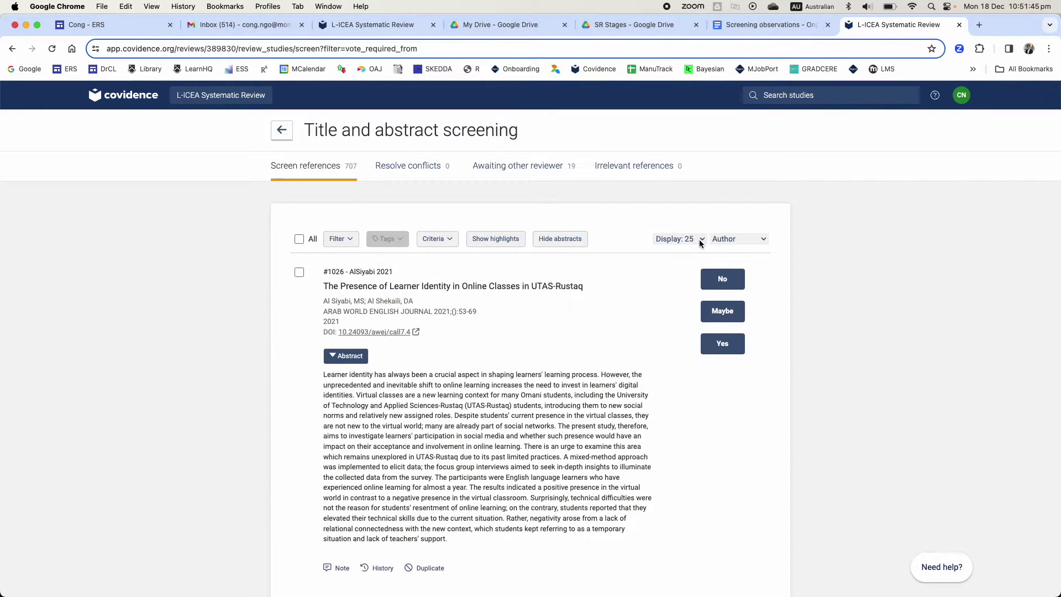
- Examine the sort order, display count and keyword filter options for the screening list
{"action": "left_click", "coordinate": [730, 239]}
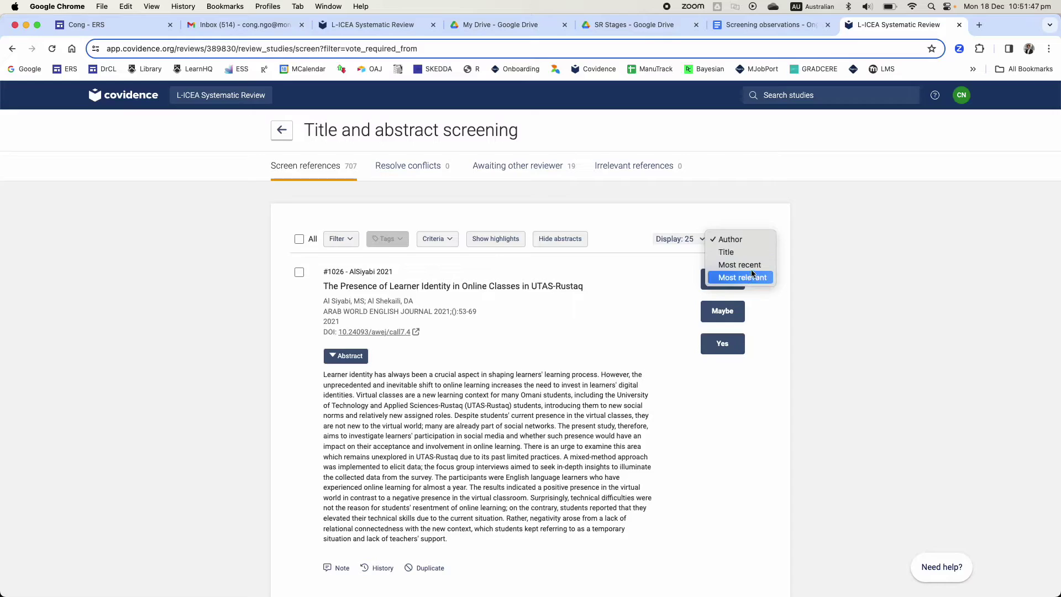
{"action": "left_click", "coordinate": [698, 277]}
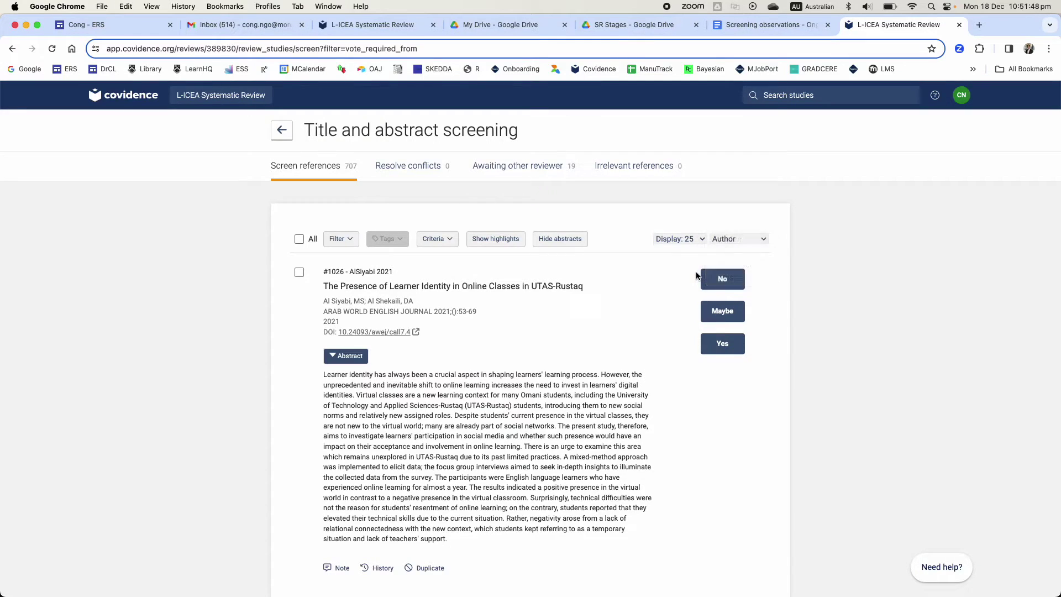
{"action": "left_click", "coordinate": [695, 240]}
{"action": "left_click", "coordinate": [635, 236]}
{"action": "left_click", "coordinate": [351, 241]}
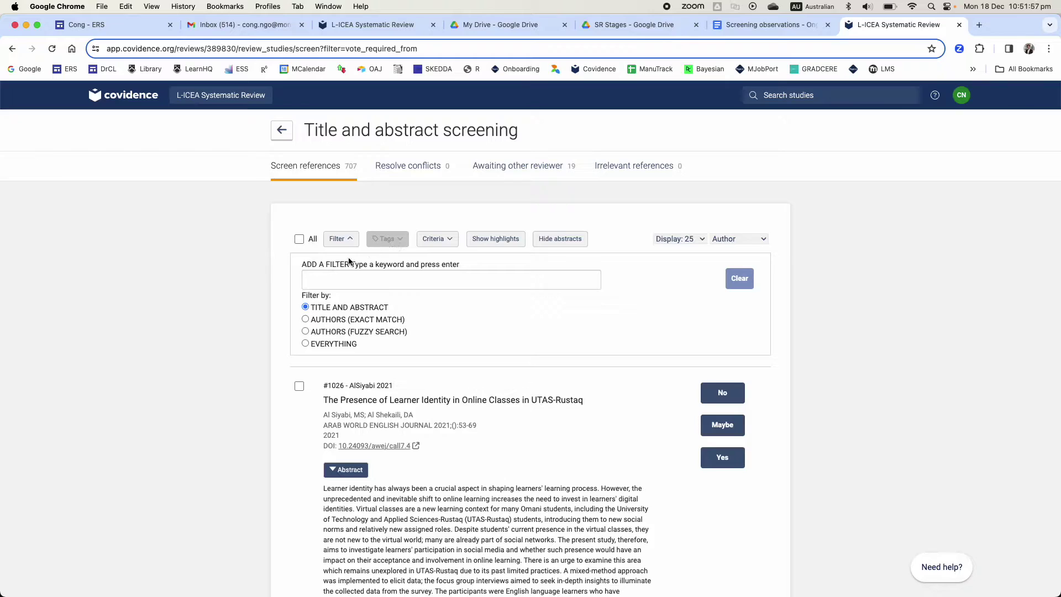
{"action": "left_click", "coordinate": [341, 242]}
- Select the first study, enter "Teacher" as a new tag name, and clear the entry without creating the tag
{"action": "left_click", "coordinate": [299, 271]}
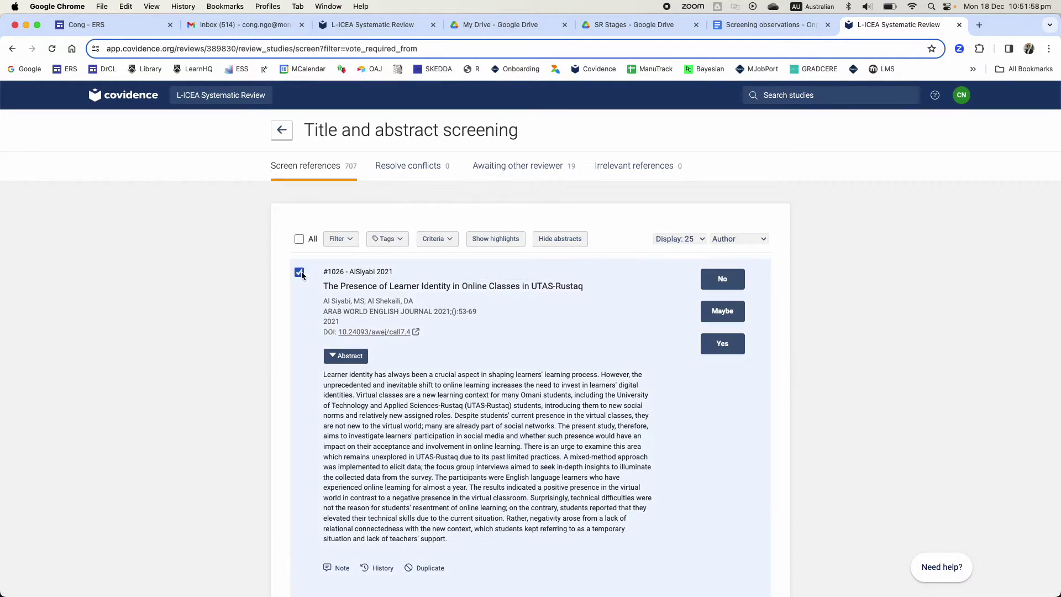
{"action": "left_click", "coordinate": [386, 239]}
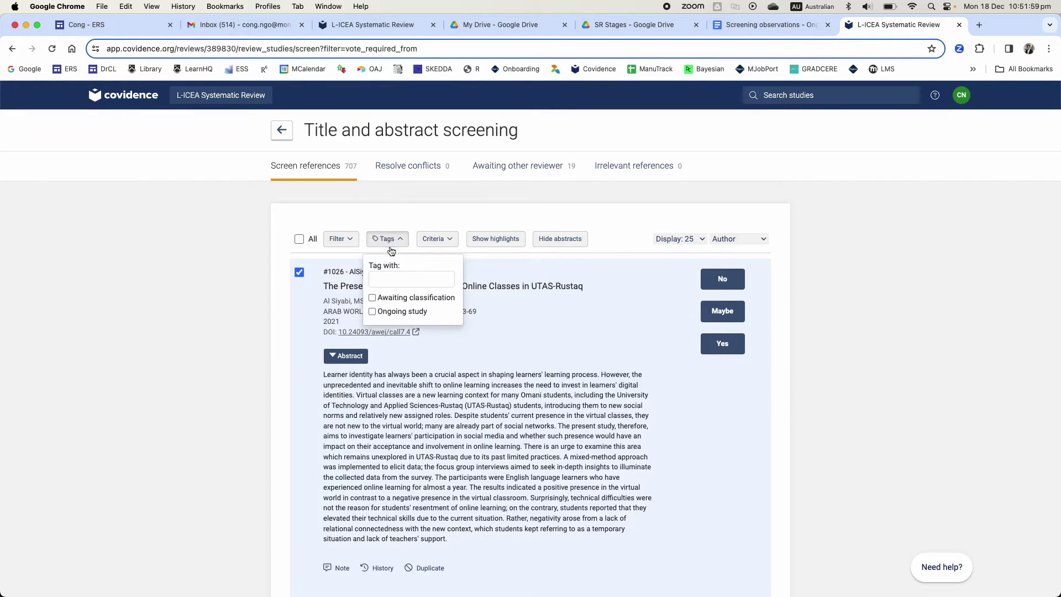
{"action": "left_click", "coordinate": [401, 282]}
{"action": "type", "text": "Teacher"}
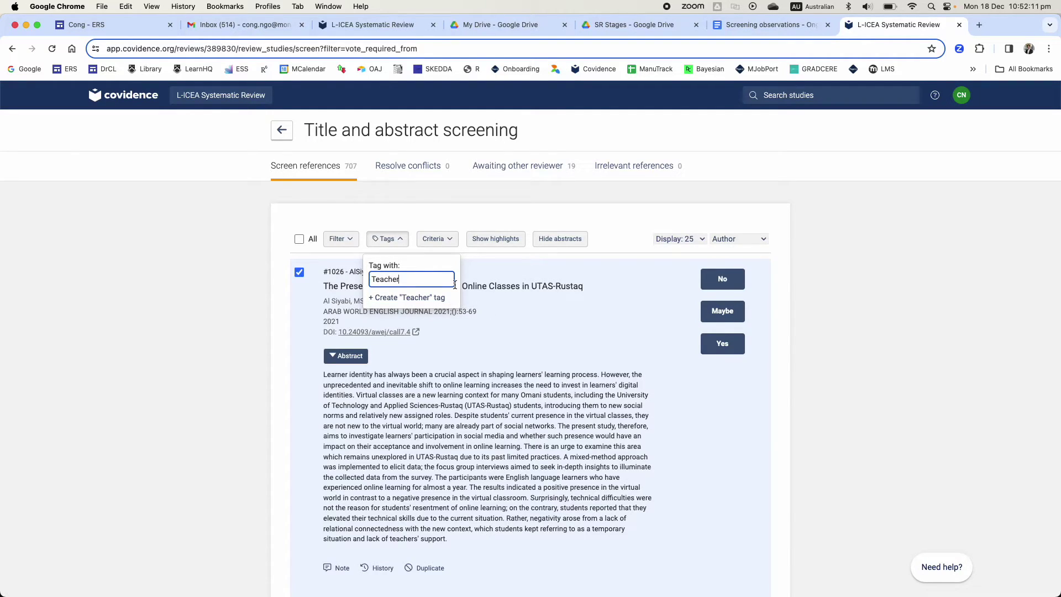
{"action": "key", "text": "super+a"}
{"action": "key", "text": "BackSpace"}
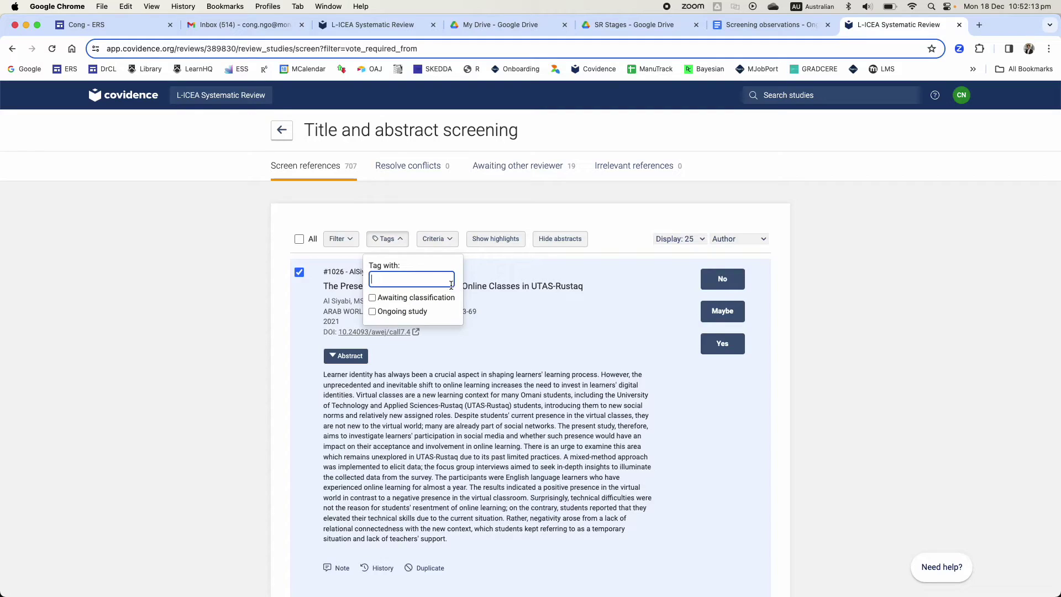
- Tag the selected study with "Awaiting classification" and remove the tag again
{"action": "left_click", "coordinate": [373, 297]}
{"action": "left_click", "coordinate": [454, 470]}
{"action": "scroll", "coordinate": [451, 514], "scroll_direction": "down", "scroll_amount": 1}
{"action": "left_click", "coordinate": [419, 542]}
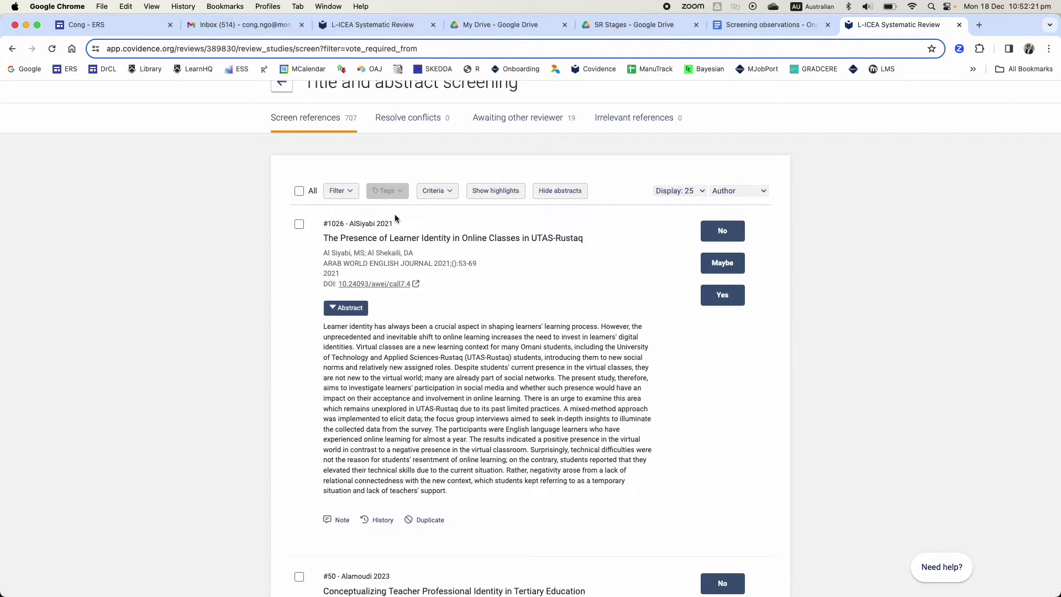
- Examine the review's inclusion and exclusion criteria from the screening list, and collapse them again
{"action": "left_click", "coordinate": [434, 199]}
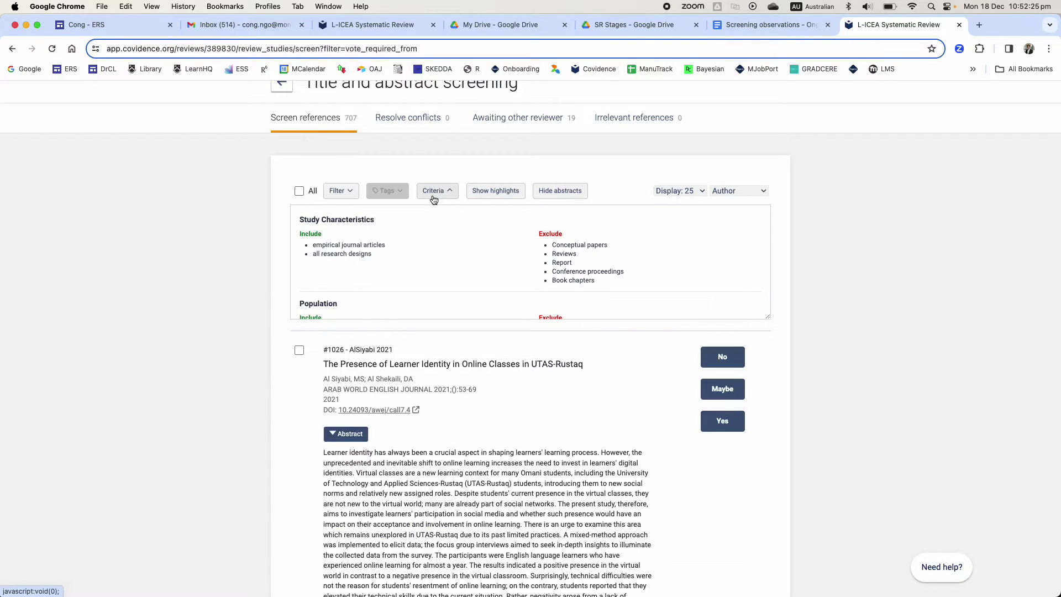
{"action": "scroll", "coordinate": [435, 239], "scroll_direction": "down", "scroll_amount": 1}
{"action": "scroll", "coordinate": [436, 238], "scroll_direction": "up", "scroll_amount": 1}
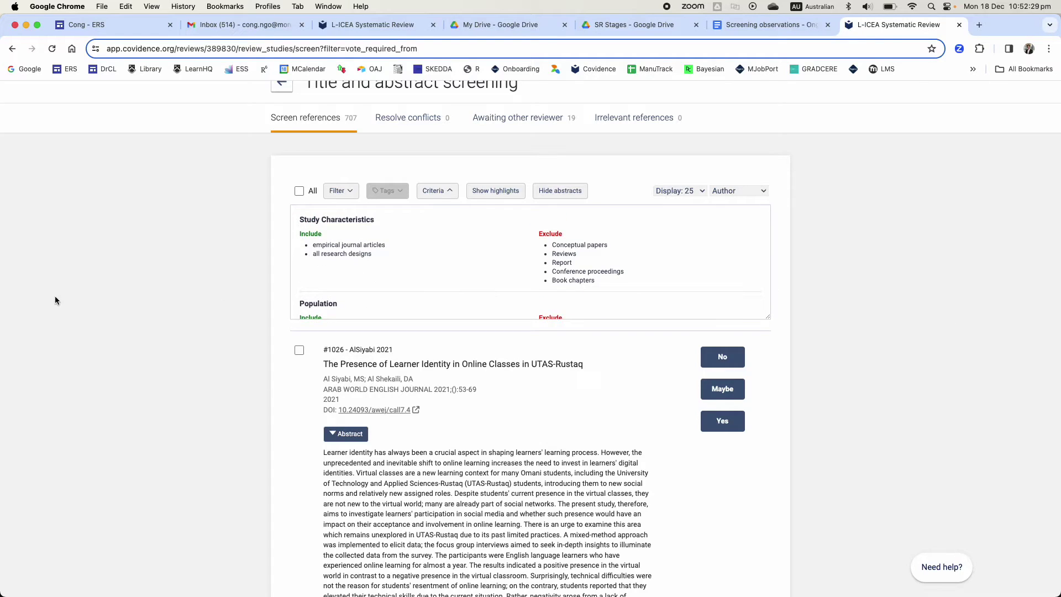
{"action": "scroll", "coordinate": [124, 298], "scroll_direction": "up", "scroll_amount": 1}
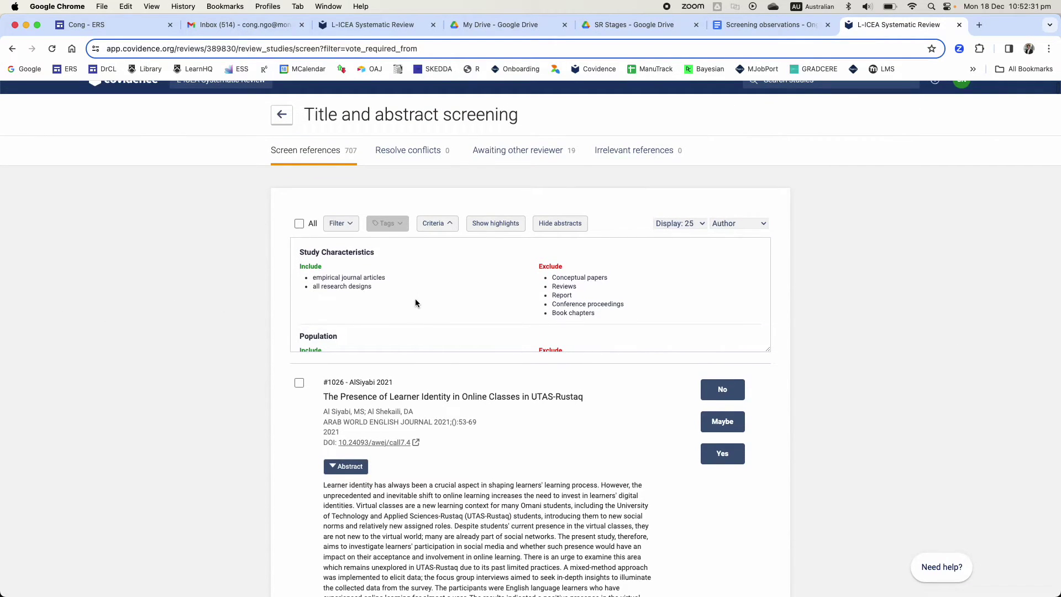
{"action": "scroll", "coordinate": [413, 299], "scroll_direction": "up", "scroll_amount": 1}
{"action": "scroll", "coordinate": [360, 300], "scroll_direction": "down", "scroll_amount": 2}
{"action": "scroll", "coordinate": [361, 300], "scroll_direction": "down", "scroll_amount": 4}
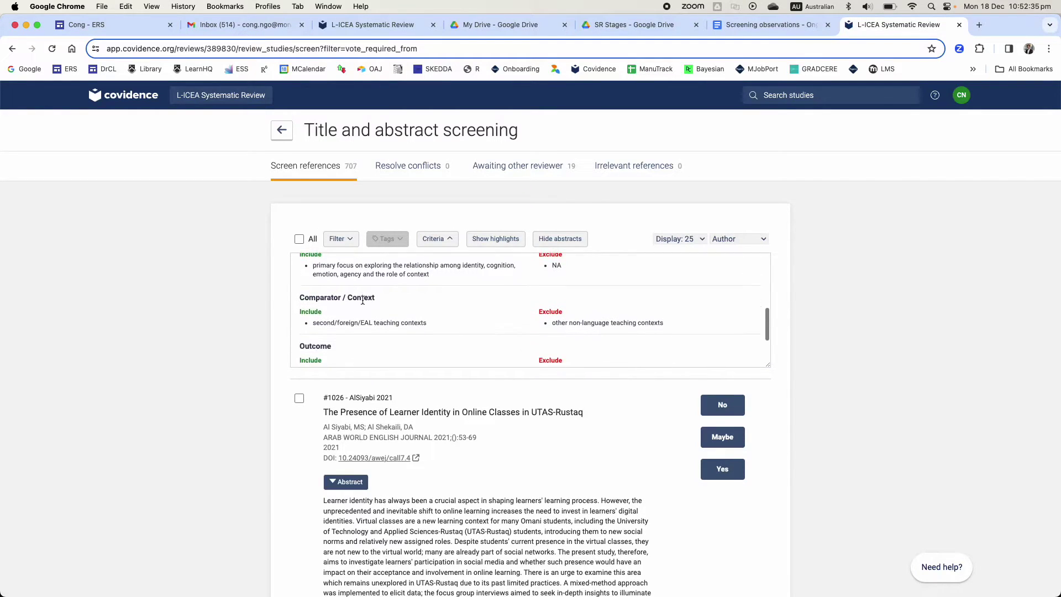
{"action": "scroll", "coordinate": [397, 307], "scroll_direction": "down", "scroll_amount": 2}
{"action": "scroll", "coordinate": [442, 315], "scroll_direction": "up", "scroll_amount": 10}
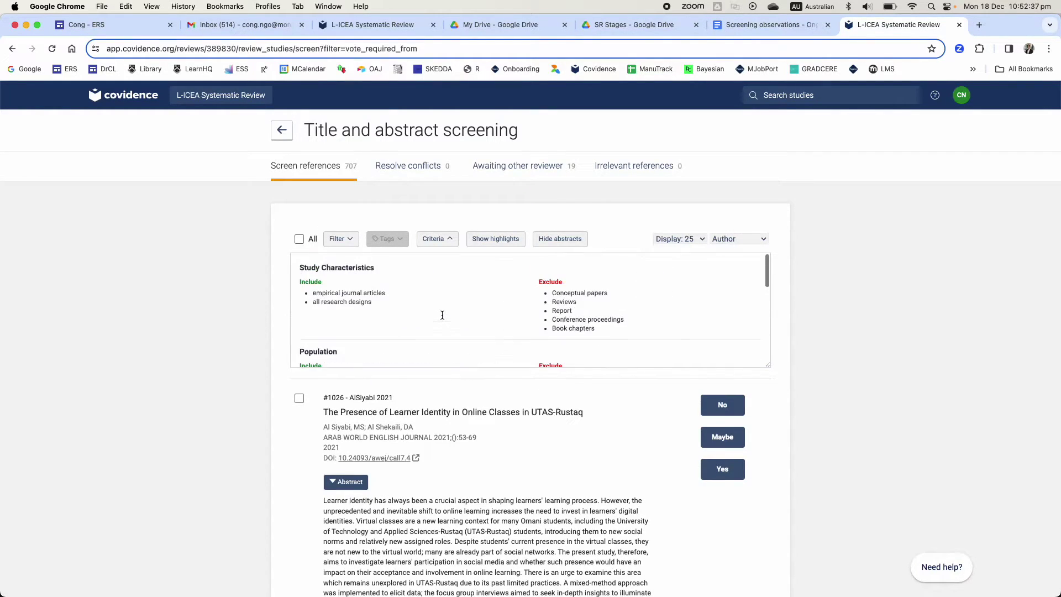
{"action": "left_click", "coordinate": [441, 239]}
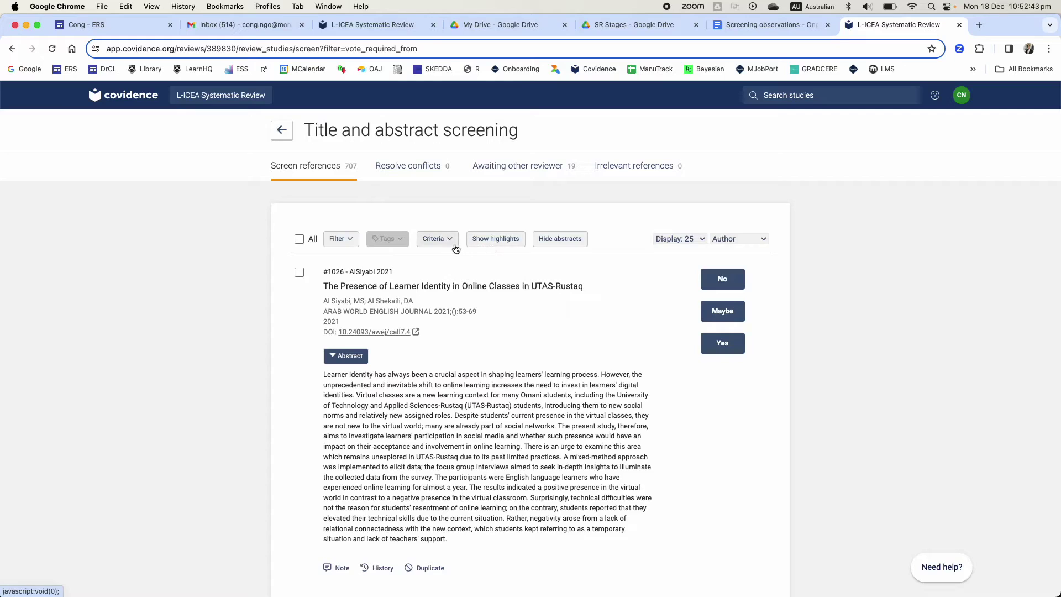
- Show the keyword highlights in the titles and abstracts of the screening list
{"action": "left_click", "coordinate": [480, 243]}
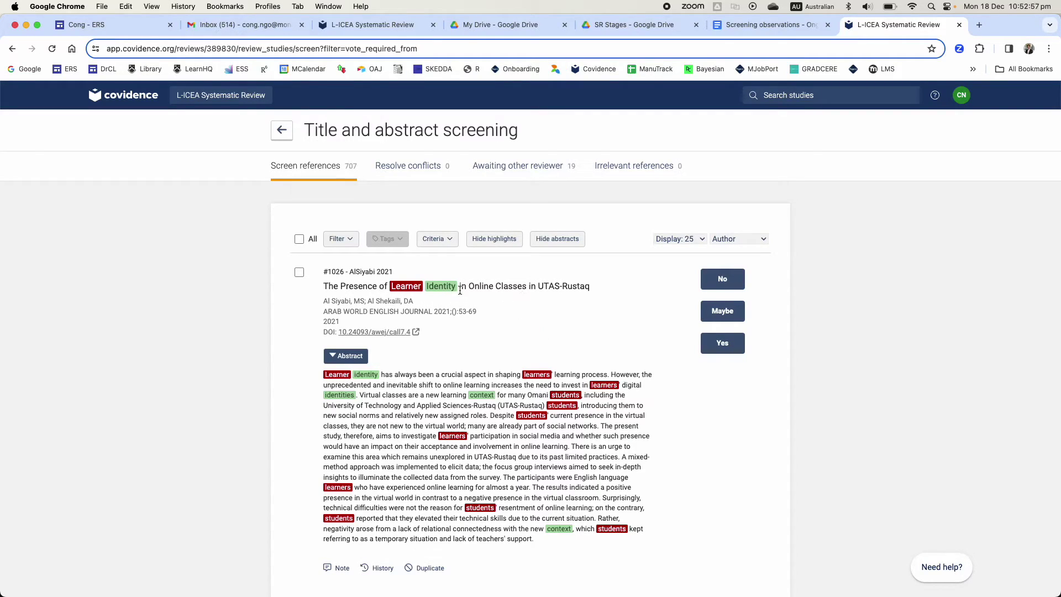
{"action": "left_click_drag", "start_coordinate": [459, 288], "coordinate": [443, 288]}
{"action": "left_click", "coordinate": [489, 300]}
- Leave the screening list for the review's settings and examine the include and exclude entries of the eligibility criteria
{"action": "left_click", "coordinate": [283, 131]}
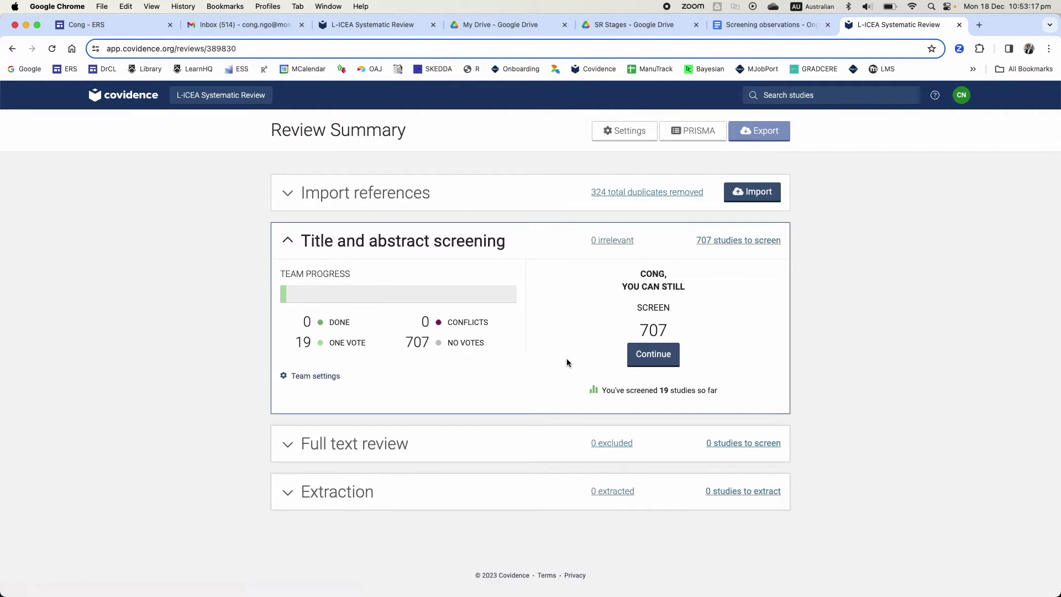
{"action": "left_click", "coordinate": [628, 131]}
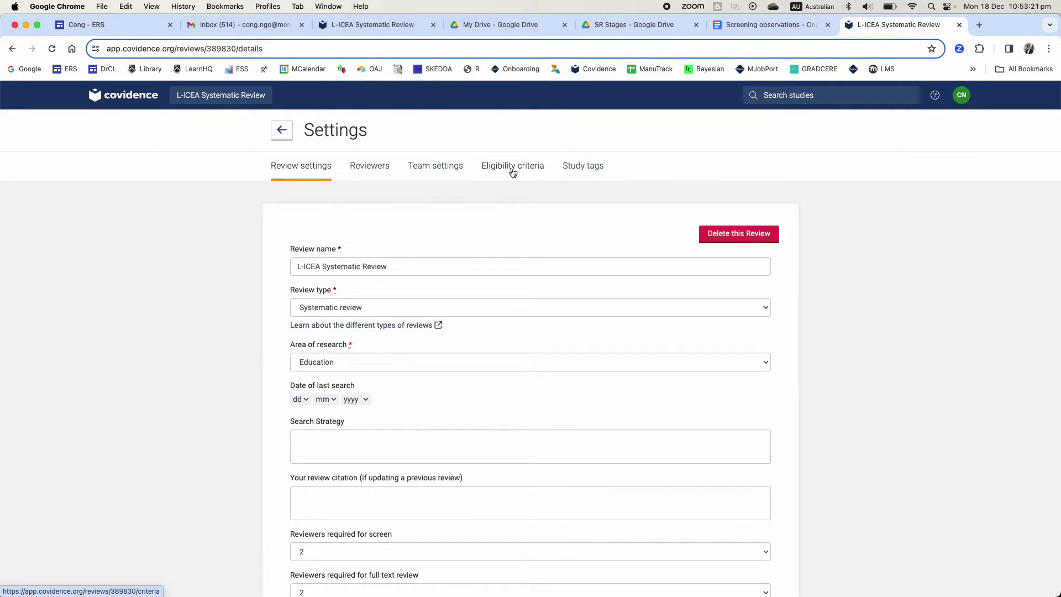
{"action": "left_click", "coordinate": [523, 179]}
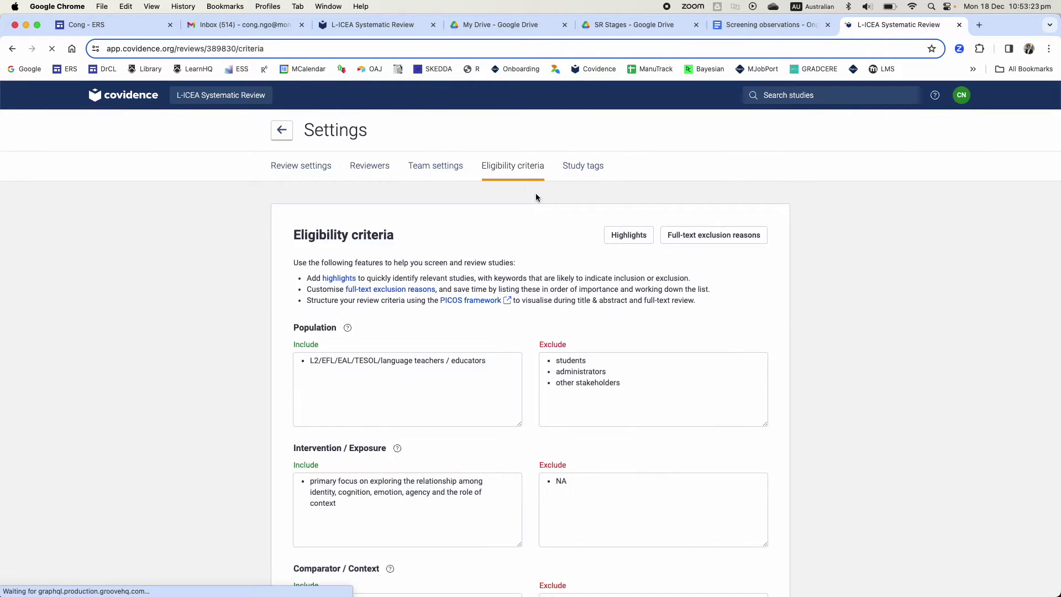
{"action": "scroll", "coordinate": [583, 365], "scroll_direction": "down", "scroll_amount": 1}
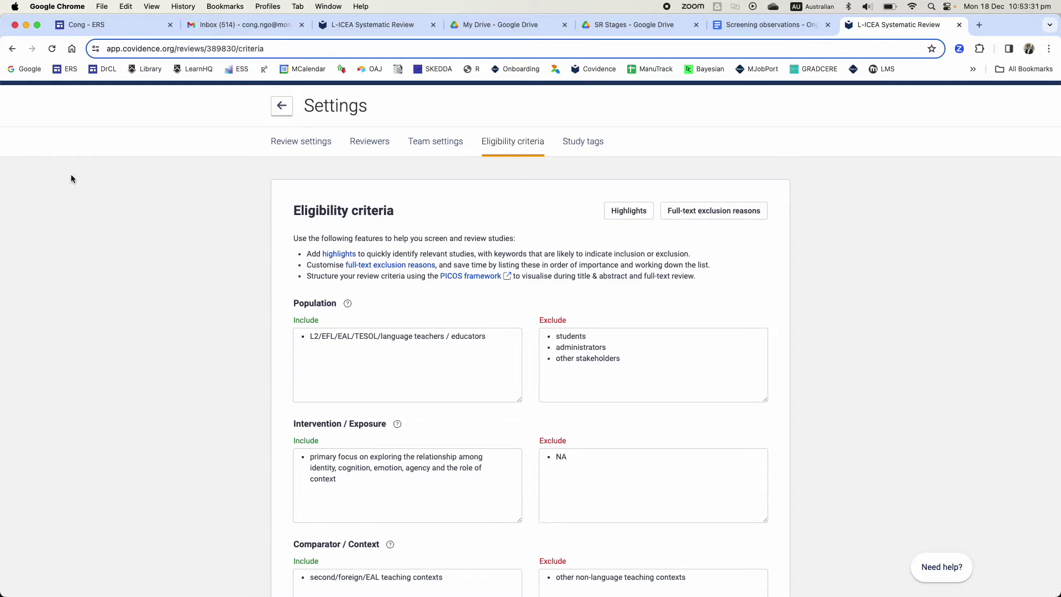
{"action": "scroll", "coordinate": [552, 295], "scroll_direction": "down", "scroll_amount": 1}
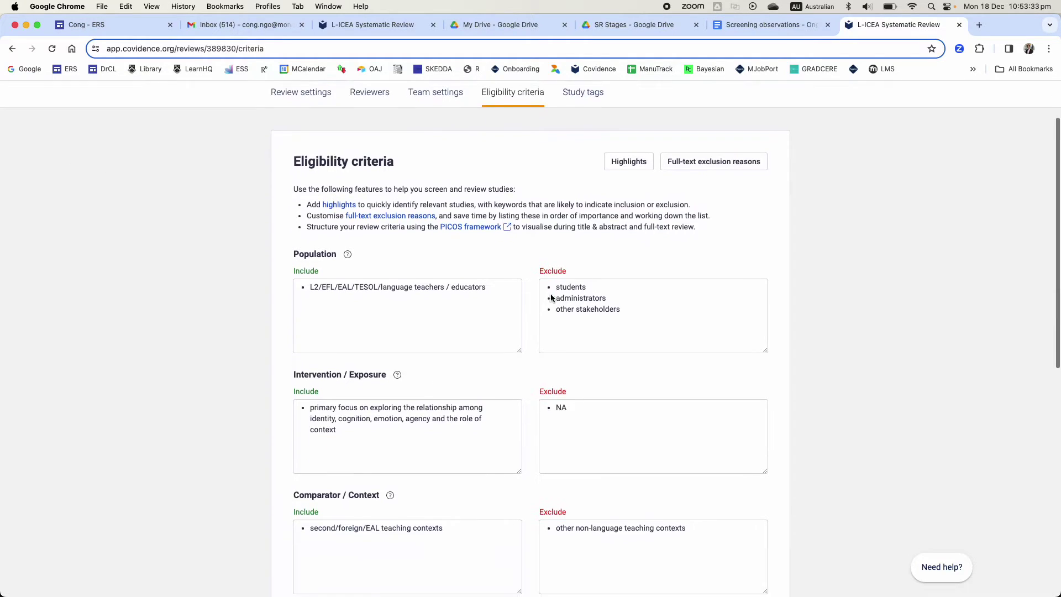
{"action": "left_click", "coordinate": [428, 301]}
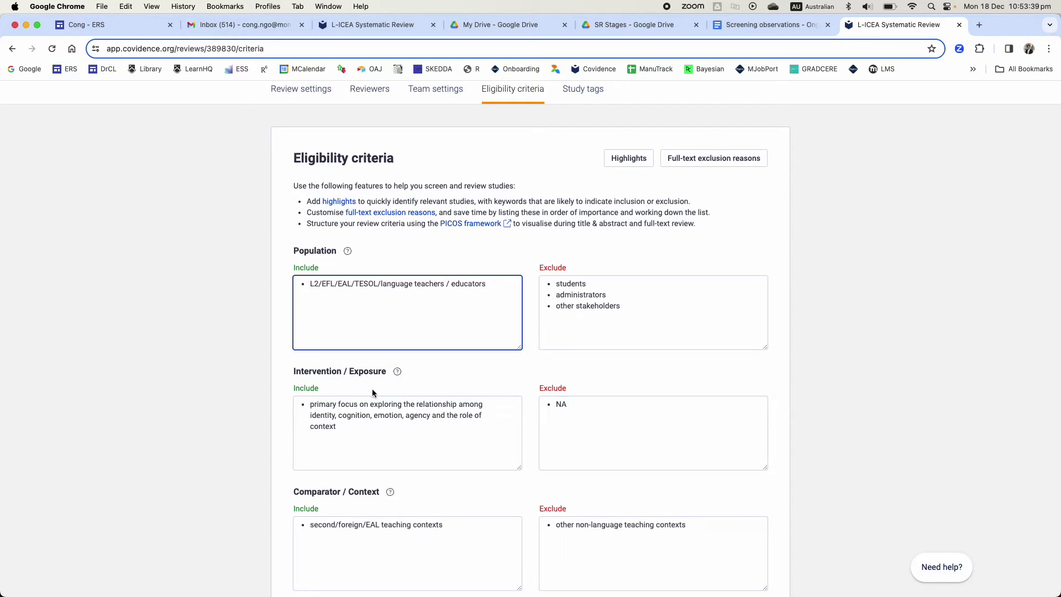
{"action": "scroll", "coordinate": [367, 390], "scroll_direction": "down", "scroll_amount": 3}
{"action": "scroll", "coordinate": [374, 391], "scroll_direction": "down", "scroll_amount": 2}
{"action": "scroll", "coordinate": [369, 422], "scroll_direction": "up", "scroll_amount": 5}
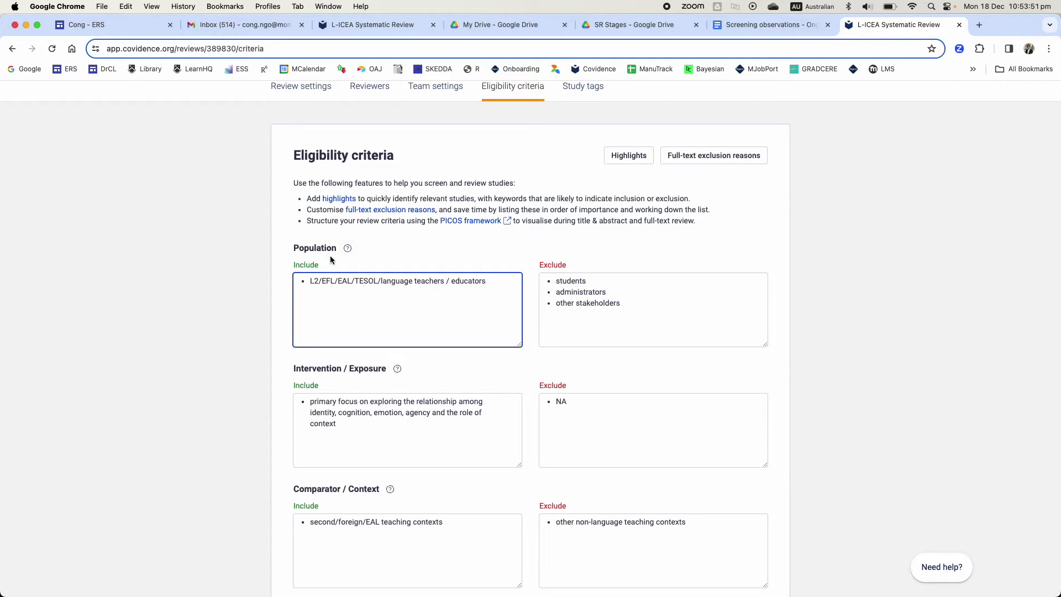
{"action": "scroll", "coordinate": [342, 373], "scroll_direction": "down", "scroll_amount": 1}
{"action": "scroll", "coordinate": [343, 374], "scroll_direction": "down", "scroll_amount": 1}
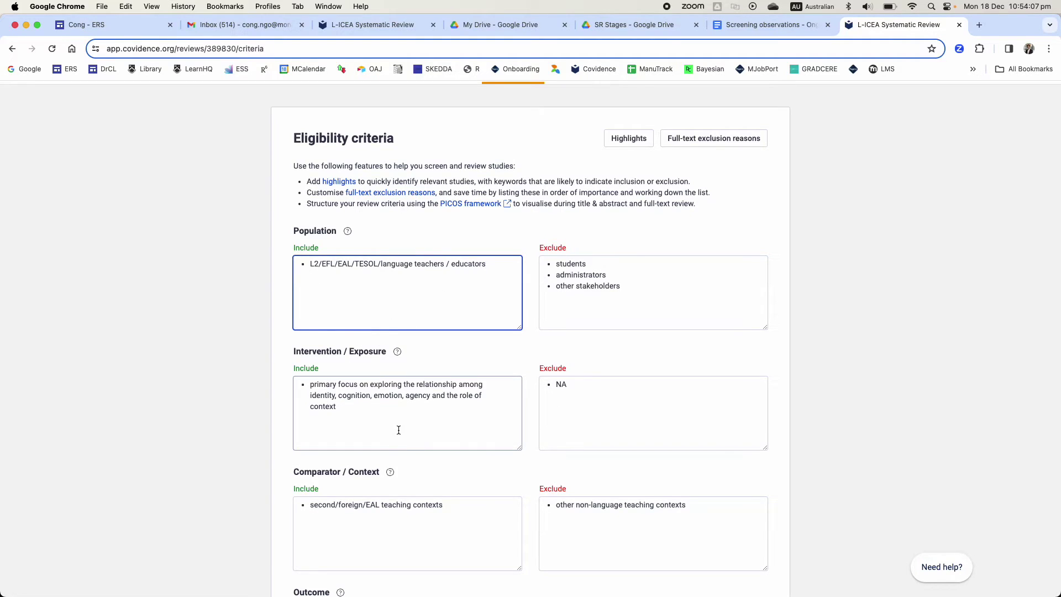
{"action": "scroll", "coordinate": [398, 431], "scroll_direction": "down", "scroll_amount": 2}
{"action": "scroll", "coordinate": [398, 432], "scroll_direction": "down", "scroll_amount": 4}
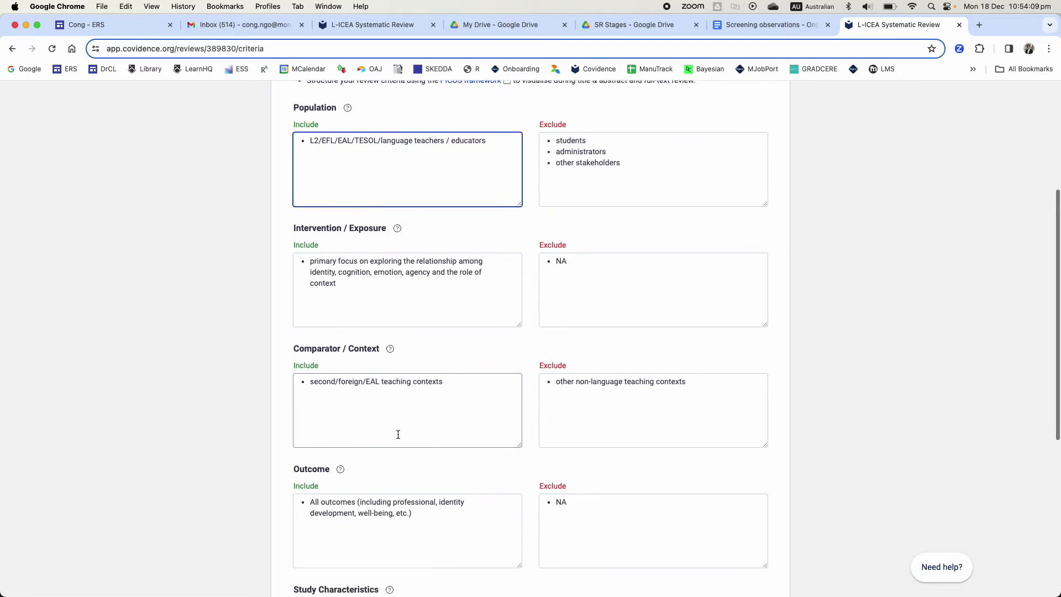
{"action": "scroll", "coordinate": [398, 433], "scroll_direction": "up", "scroll_amount": 6}
{"action": "scroll", "coordinate": [397, 433], "scroll_direction": "up", "scroll_amount": 3}
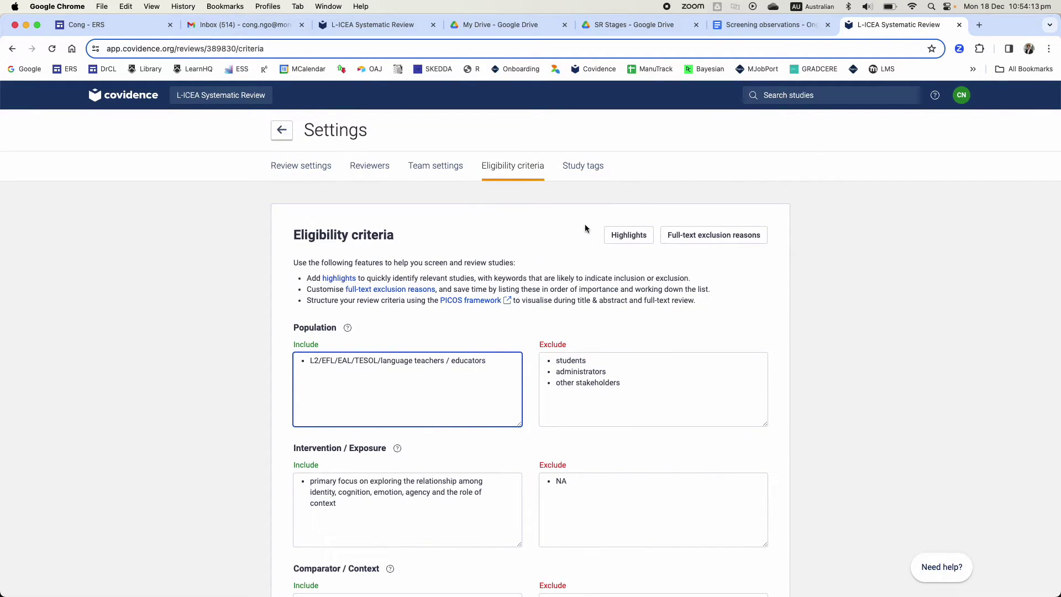
- Examine the inclusion and exclusion highlight words defined for the eligibility criteria, and close the dialog
{"action": "left_click", "coordinate": [635, 242]}
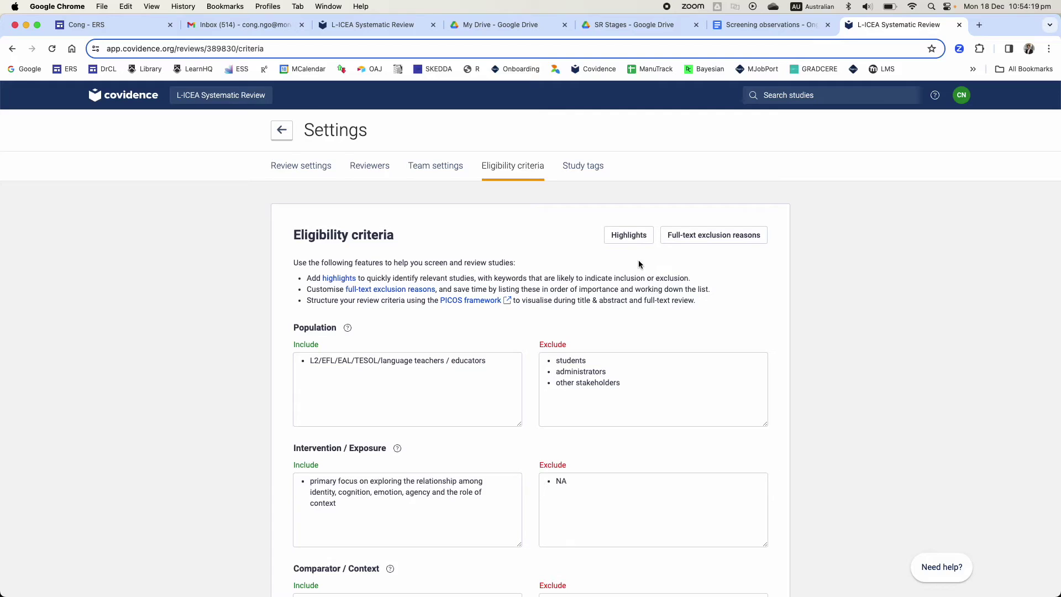
{"action": "left_click", "coordinate": [624, 242]}
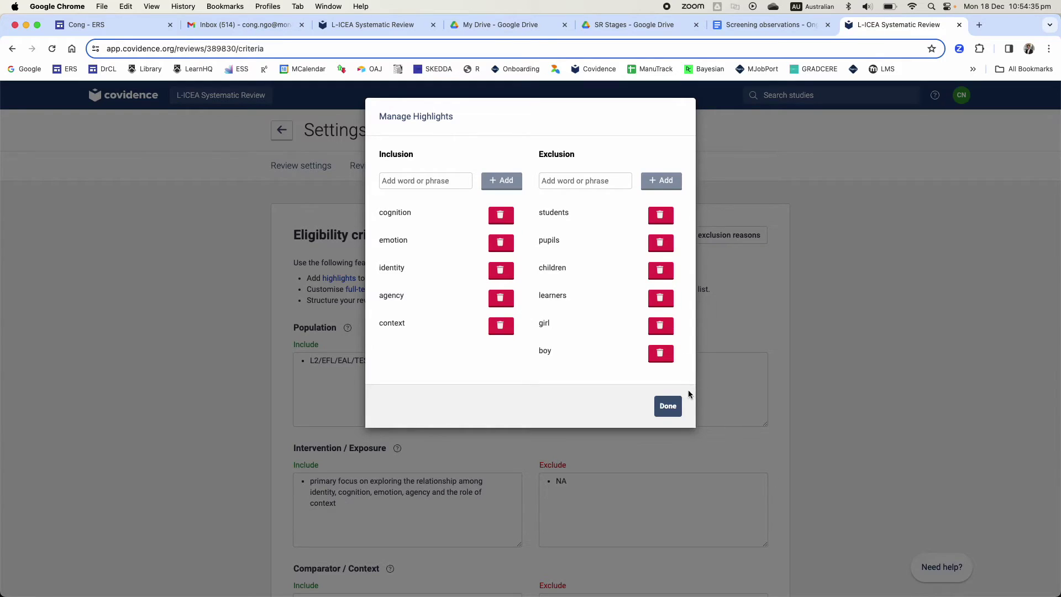
{"action": "left_click", "coordinate": [668, 406]}
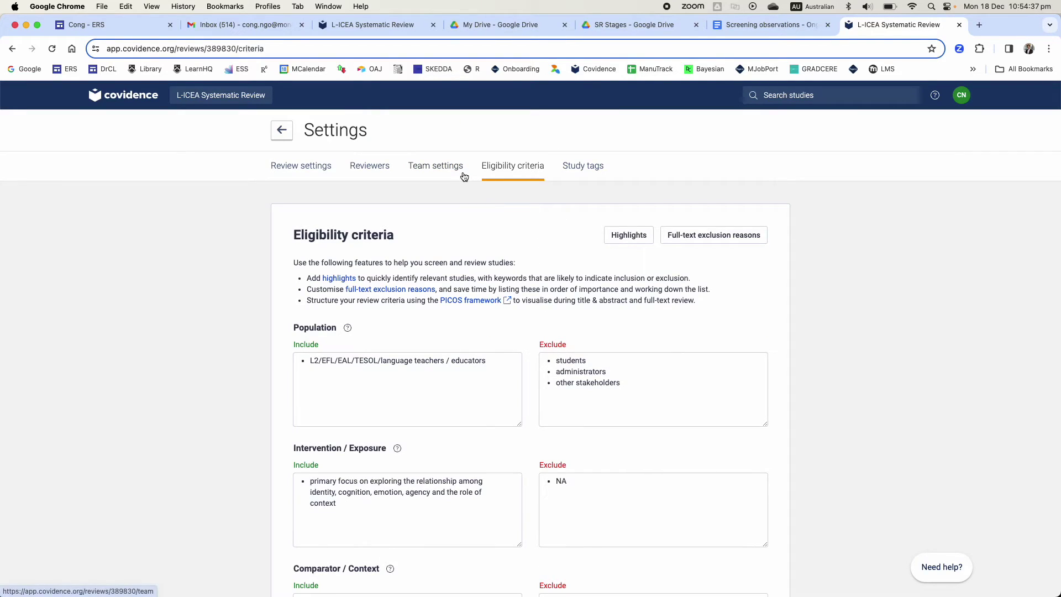
- Examine where study tags are added and managed in the review's settings
{"action": "left_click", "coordinate": [595, 169]}
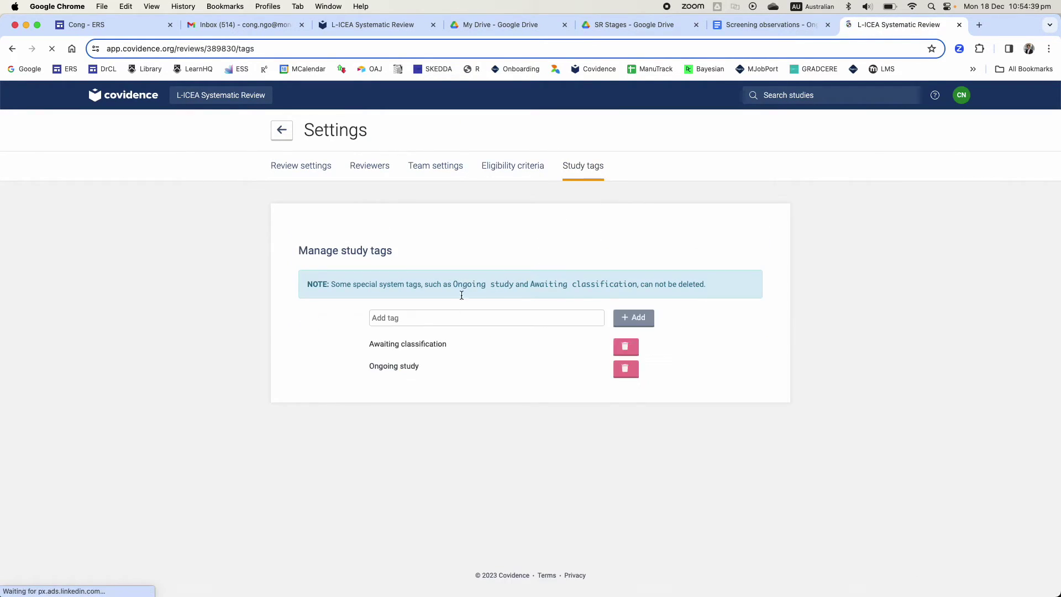
{"action": "left_click", "coordinate": [442, 317]}
{"action": "left_click", "coordinate": [754, 339]}
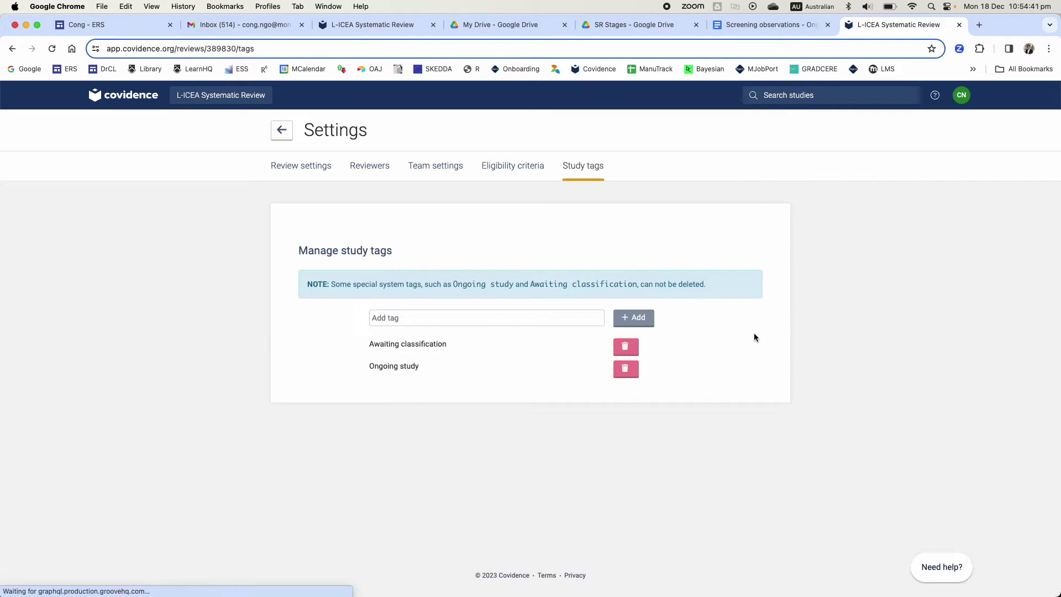
- Examine the team settings for title and abstract screening, along with the reviewers and invitations of the review
{"action": "left_click", "coordinate": [444, 170]}
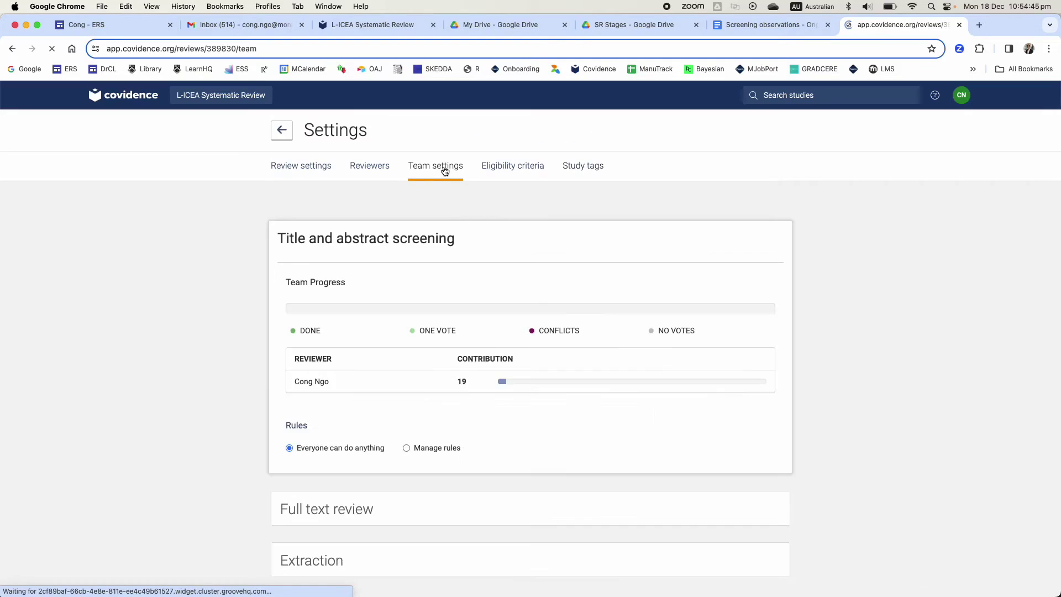
{"action": "scroll", "coordinate": [465, 229], "scroll_direction": "down", "scroll_amount": 2}
{"action": "scroll", "coordinate": [465, 233], "scroll_direction": "up", "scroll_amount": 2}
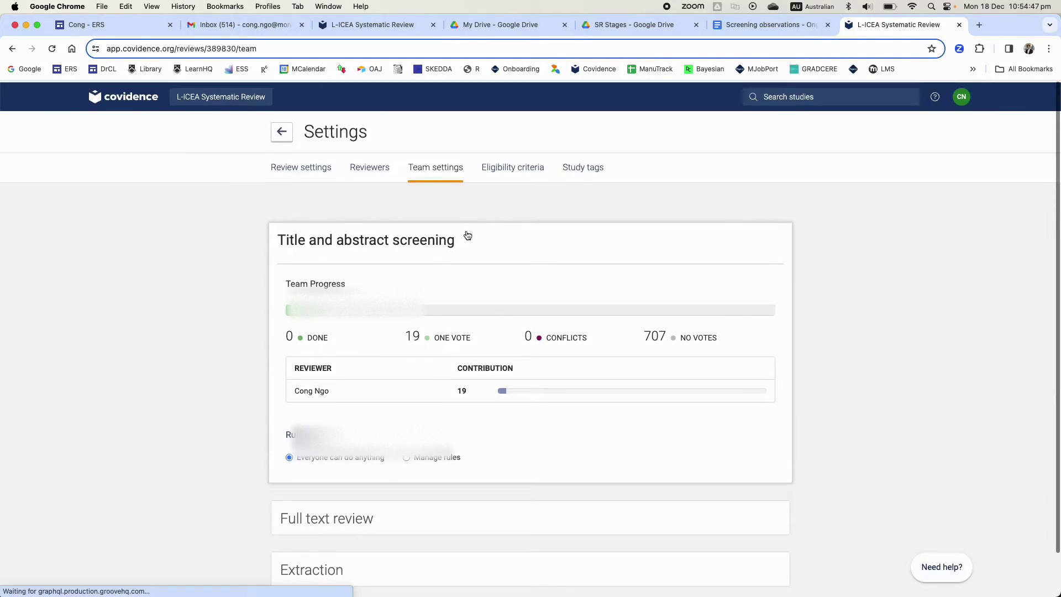
{"action": "left_click", "coordinate": [376, 177]}
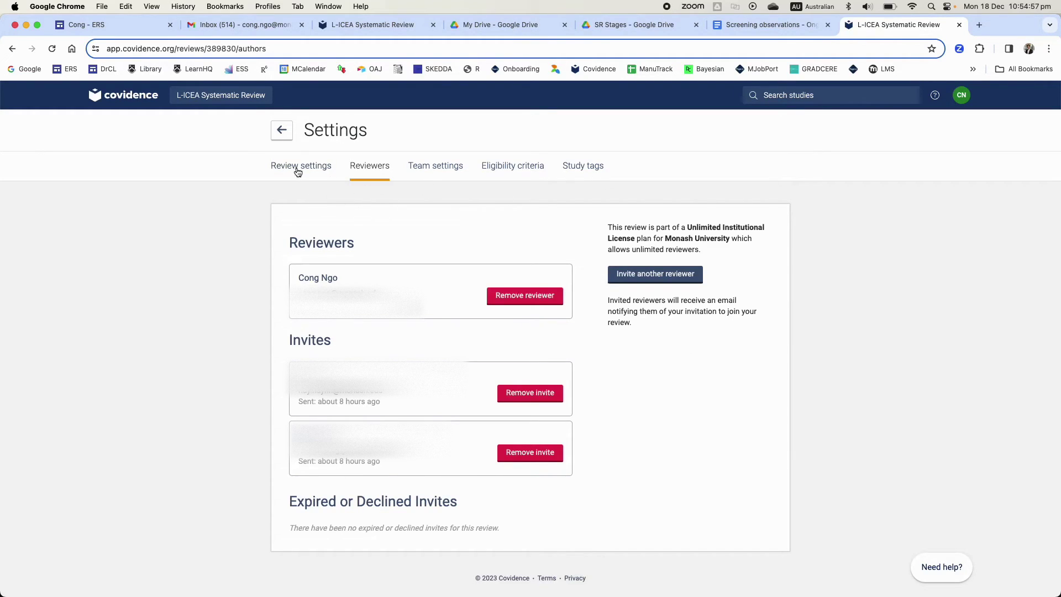
{"action": "left_click", "coordinate": [286, 138]}
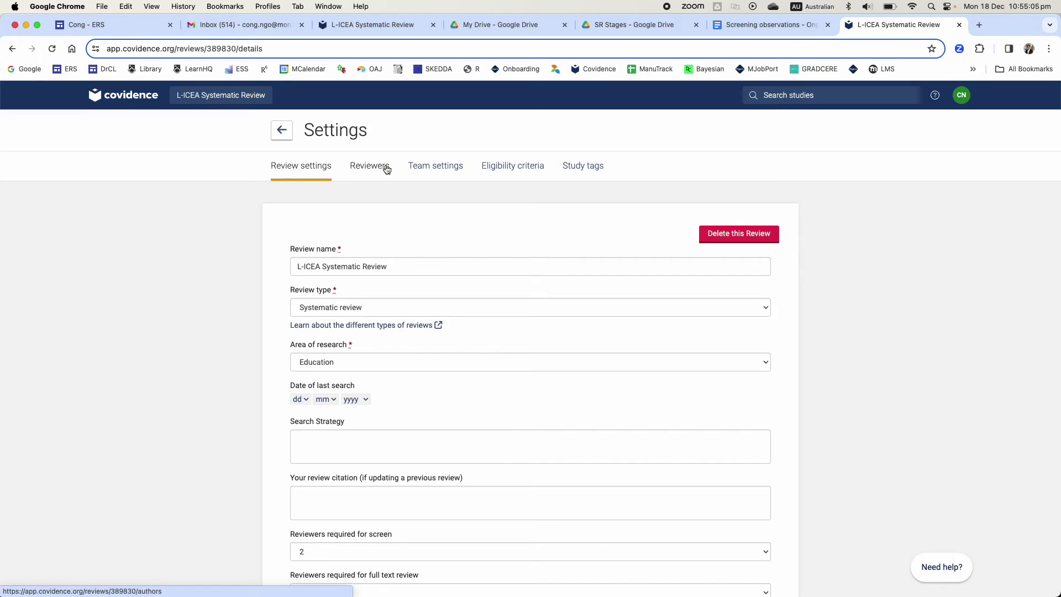
- Return to the review summary and continue with title and abstract screening
{"action": "left_click", "coordinate": [282, 132]}
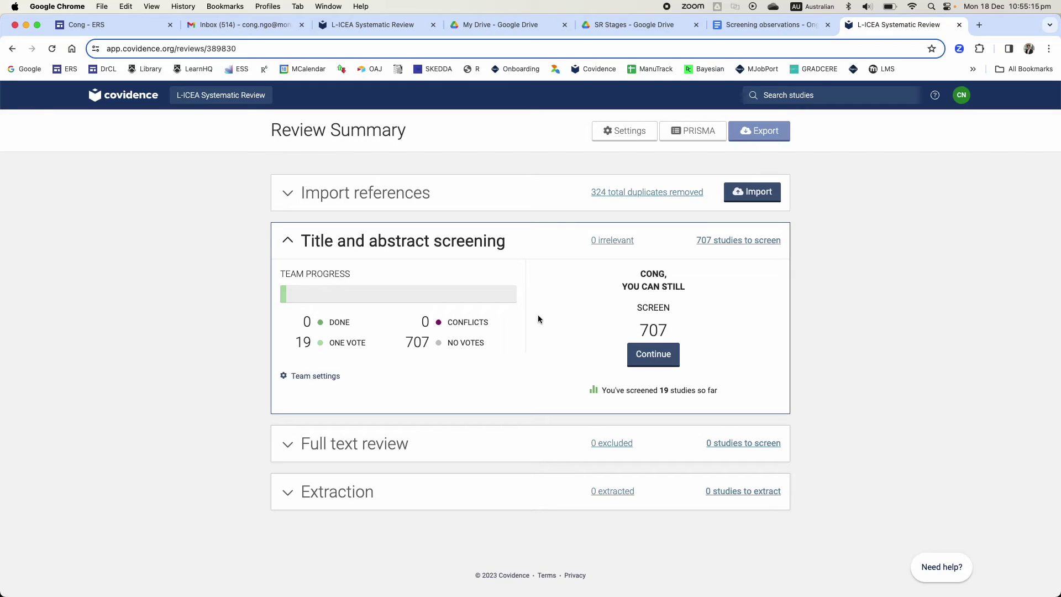
{"action": "left_click", "coordinate": [650, 353]}
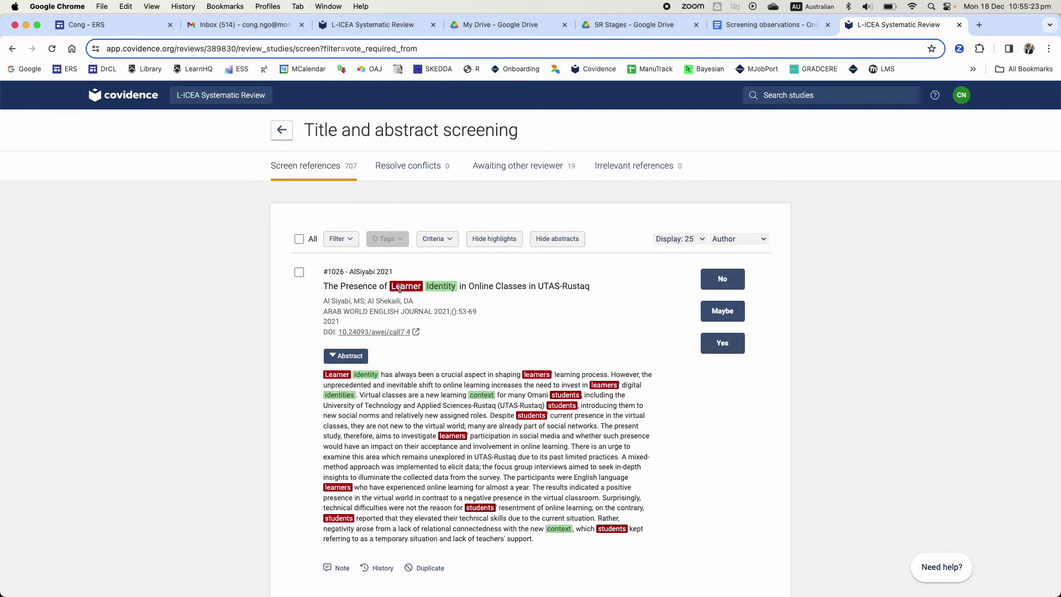
{"action": "left_click_drag", "start_coordinate": [391, 288], "coordinate": [427, 288]}
{"action": "double_click", "coordinate": [416, 287]}
- Filter the screening list by the keyword "learner" in title and abstract
{"action": "left_click", "coordinate": [339, 238]}
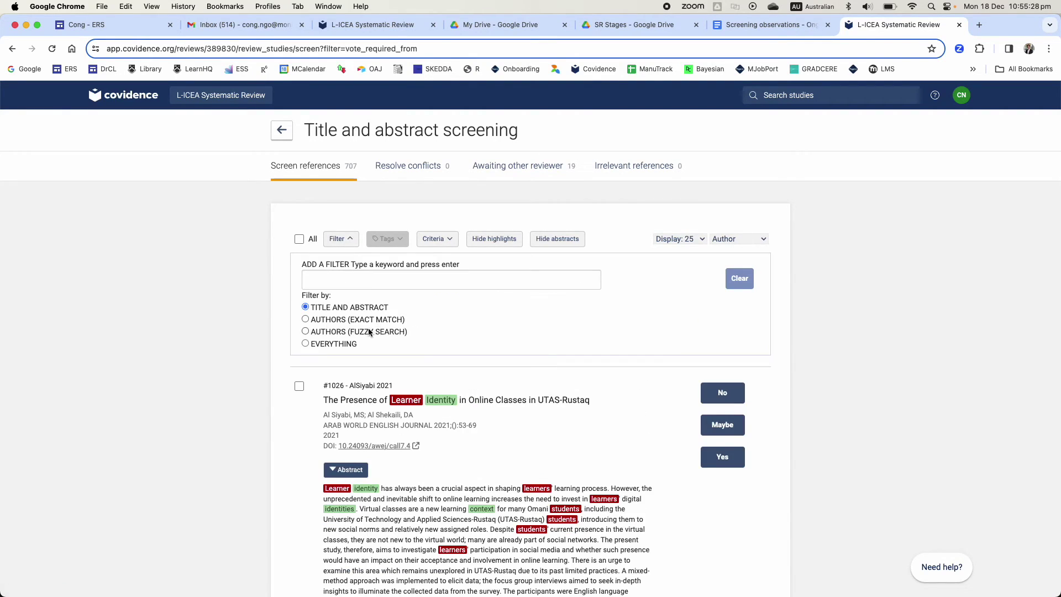
{"action": "left_click", "coordinate": [360, 283]}
{"action": "type", "text": "learner"}
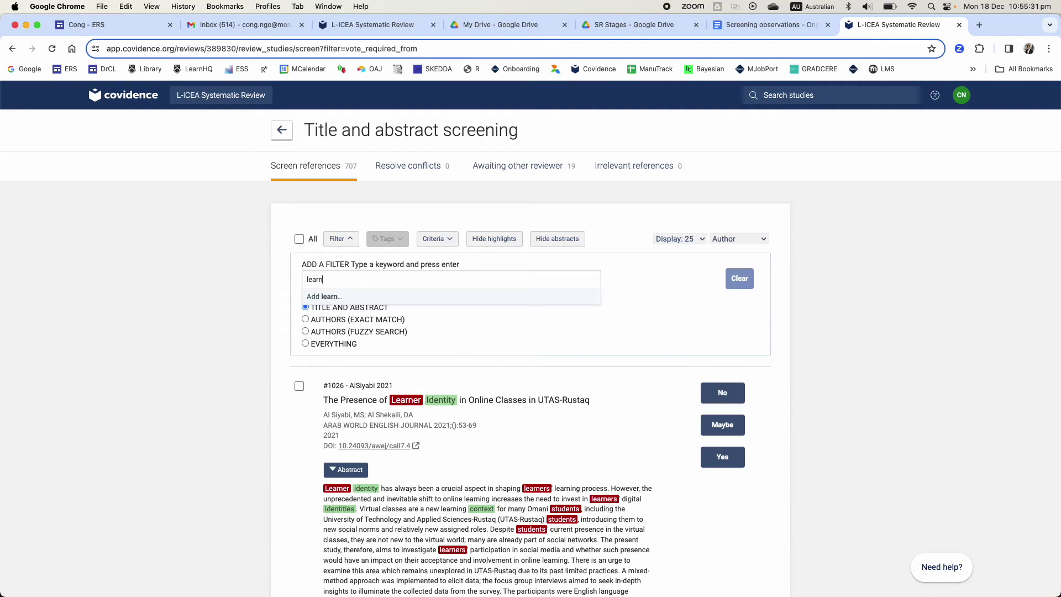
{"action": "left_click", "coordinate": [338, 297]}
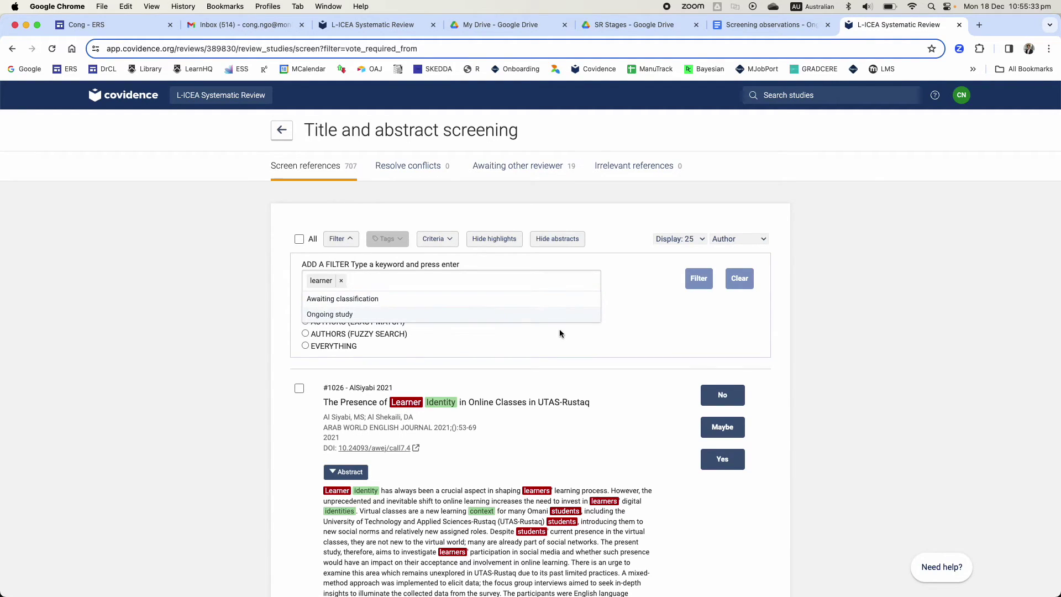
{"action": "left_click", "coordinate": [706, 278]}
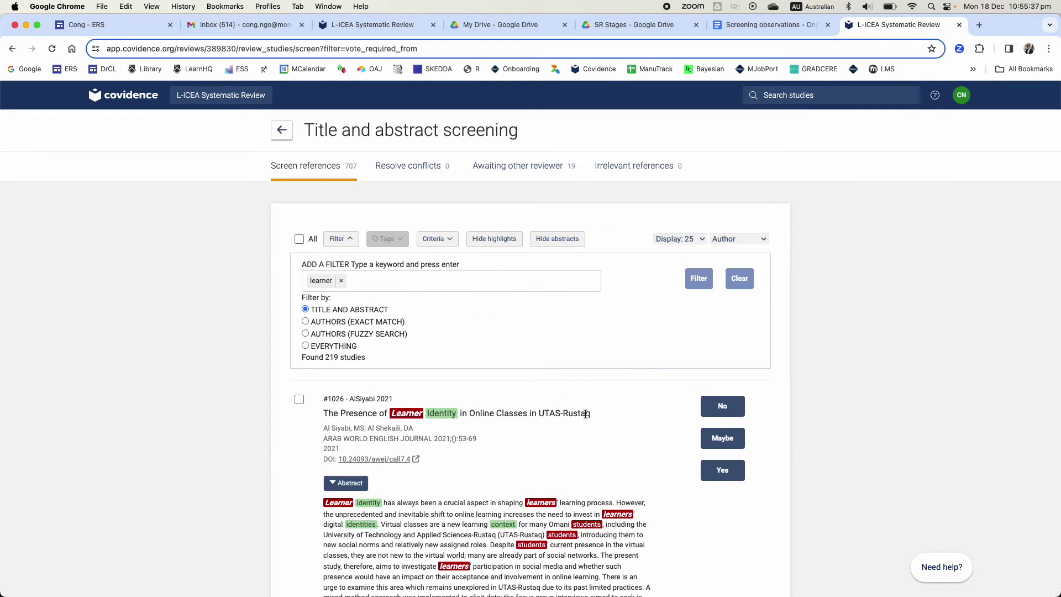
- Look through the filtered studies to judge how the keyword occurs in their titles and abstracts
{"action": "scroll", "coordinate": [430, 413], "scroll_direction": "down", "scroll_amount": 3}
{"action": "scroll", "coordinate": [431, 413], "scroll_direction": "down", "scroll_amount": 5}
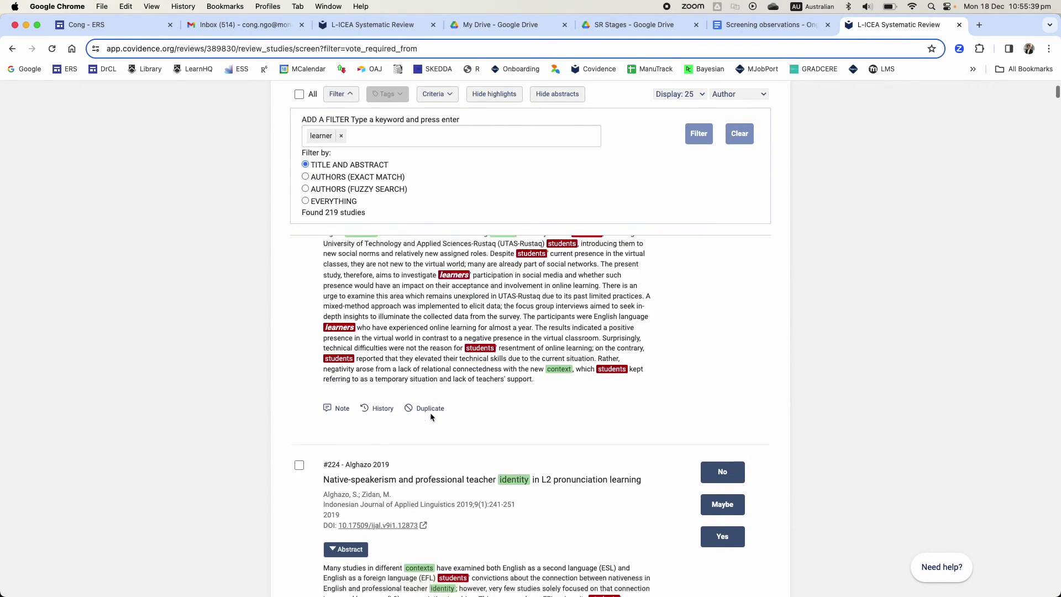
{"action": "scroll", "coordinate": [430, 414], "scroll_direction": "down", "scroll_amount": 15}
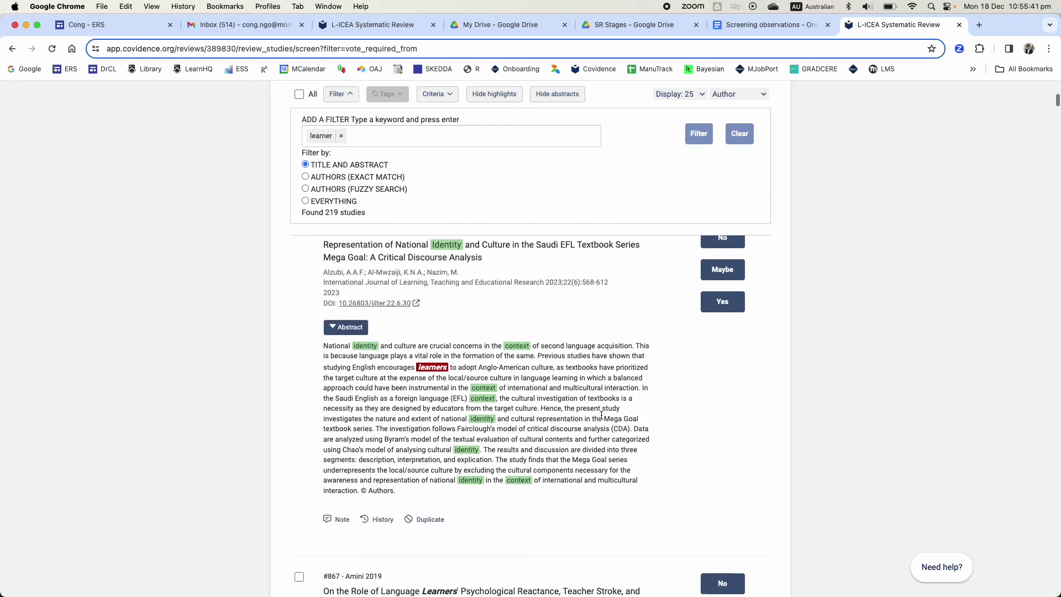
{"action": "scroll", "coordinate": [600, 414], "scroll_direction": "down", "scroll_amount": 3}
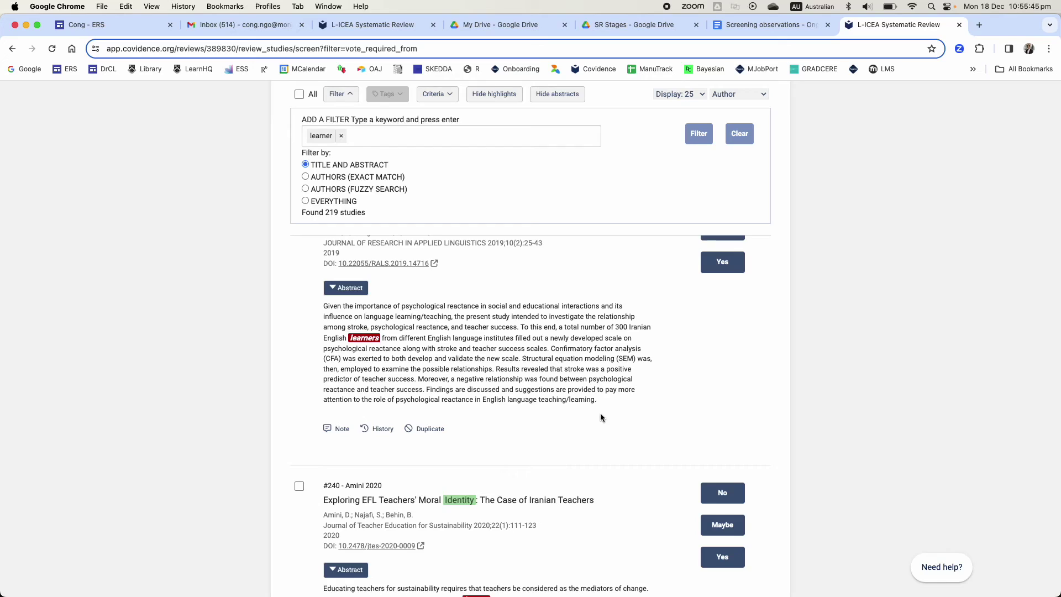
{"action": "scroll", "coordinate": [599, 413], "scroll_direction": "up", "scroll_amount": 5}
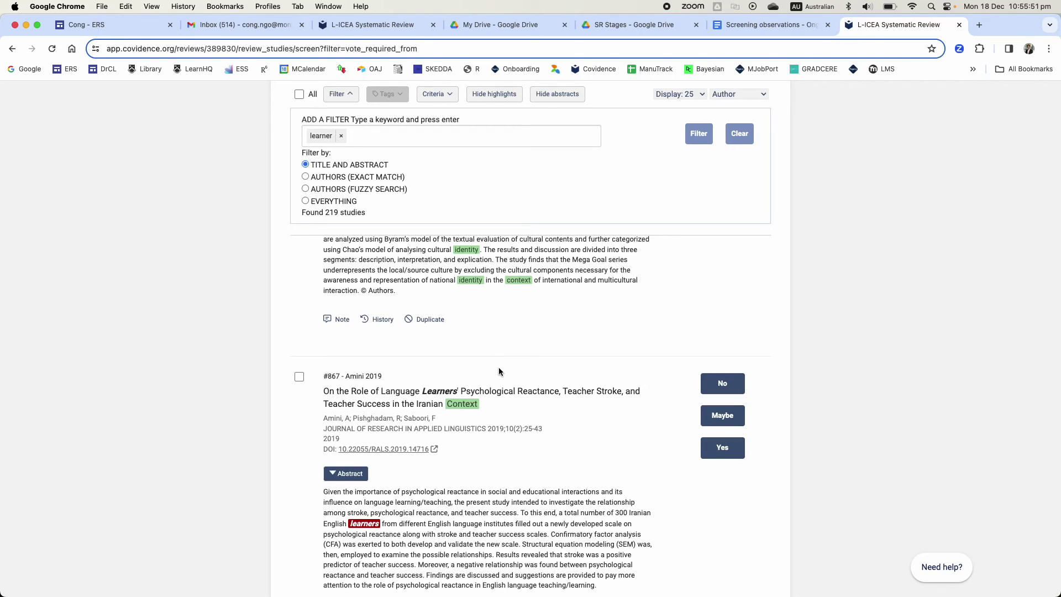
{"action": "scroll", "coordinate": [501, 368], "scroll_direction": "down", "scroll_amount": 3}
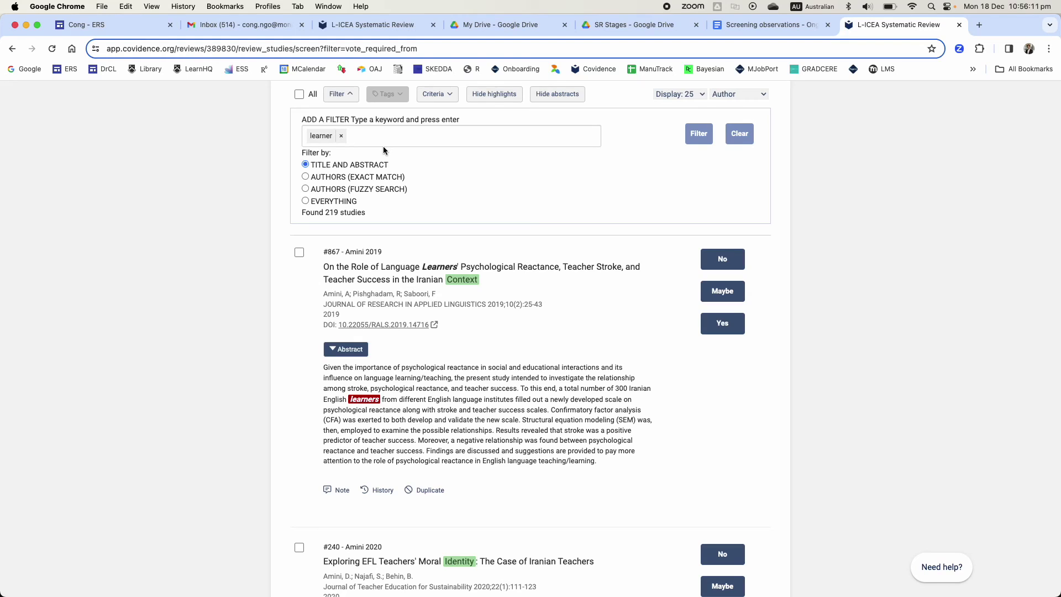
- Remove the "learner" keyword from the filter and reload the full list of references to screen
{"action": "key", "text": "BackSpace"}
{"action": "key", "text": "BackSpace"}
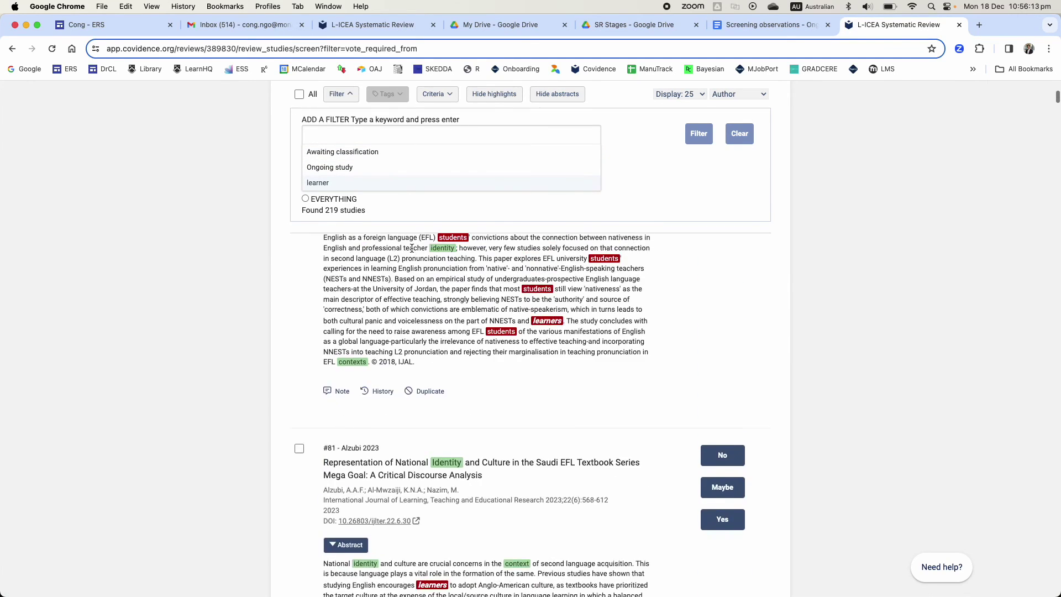
{"action": "scroll", "coordinate": [411, 247], "scroll_direction": "up", "scroll_amount": 5}
{"action": "left_click", "coordinate": [327, 166]}
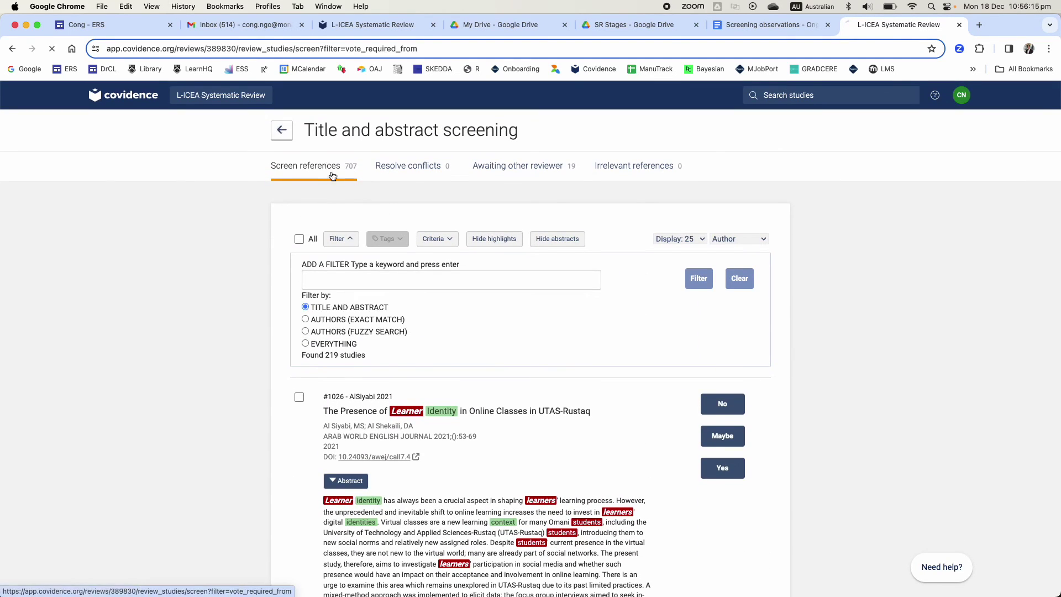